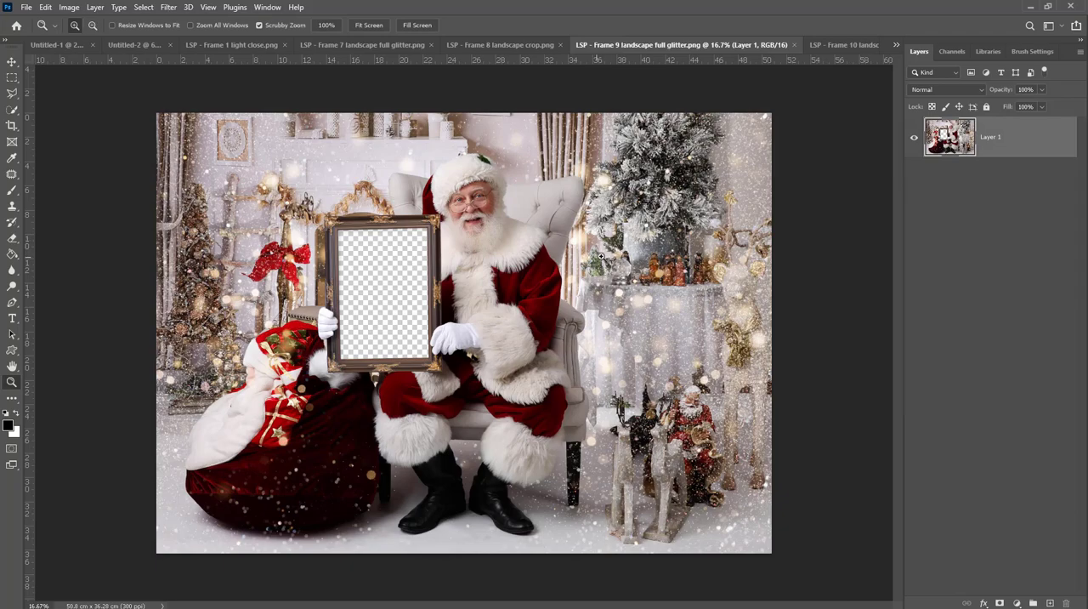
- Switch to the Frame 9 landscape full glitter document and place the photo _DSA0373.jpg in it as an embedded image
key("ctrl+0")
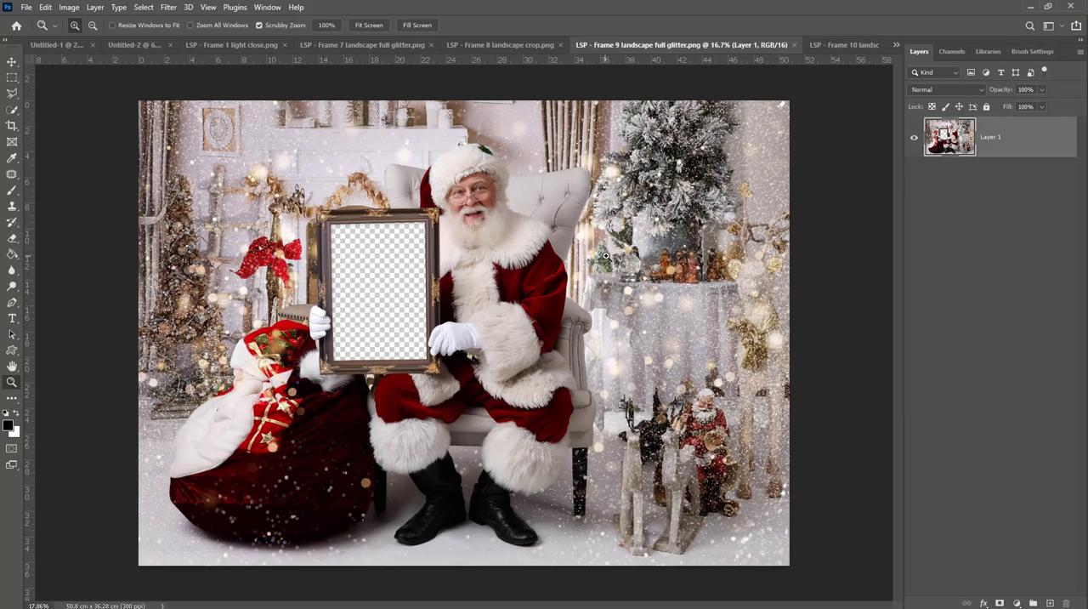
left_click(30, 8)
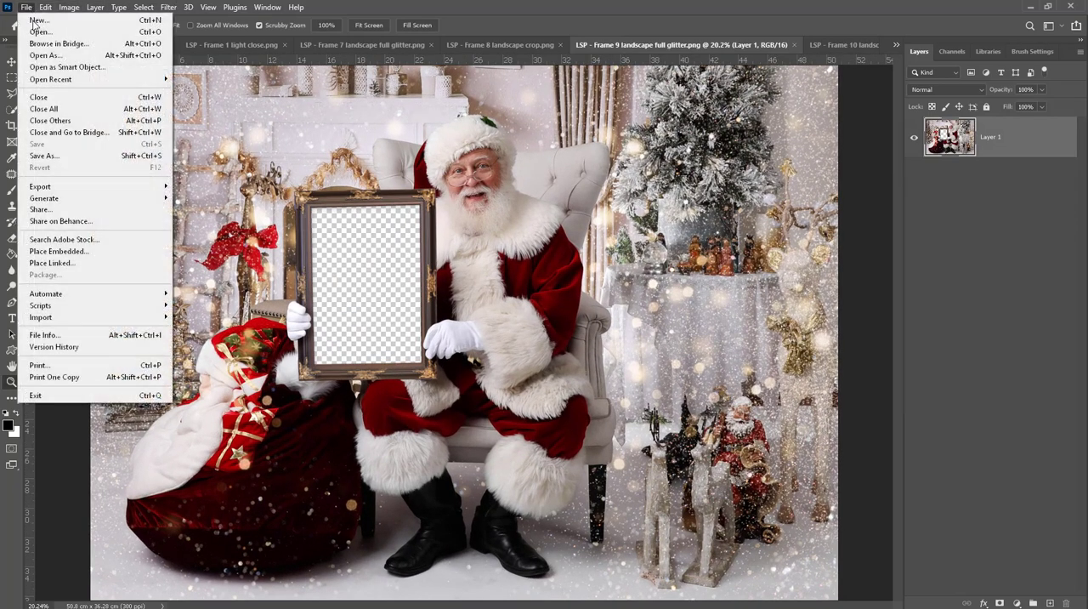
left_click(84, 252)
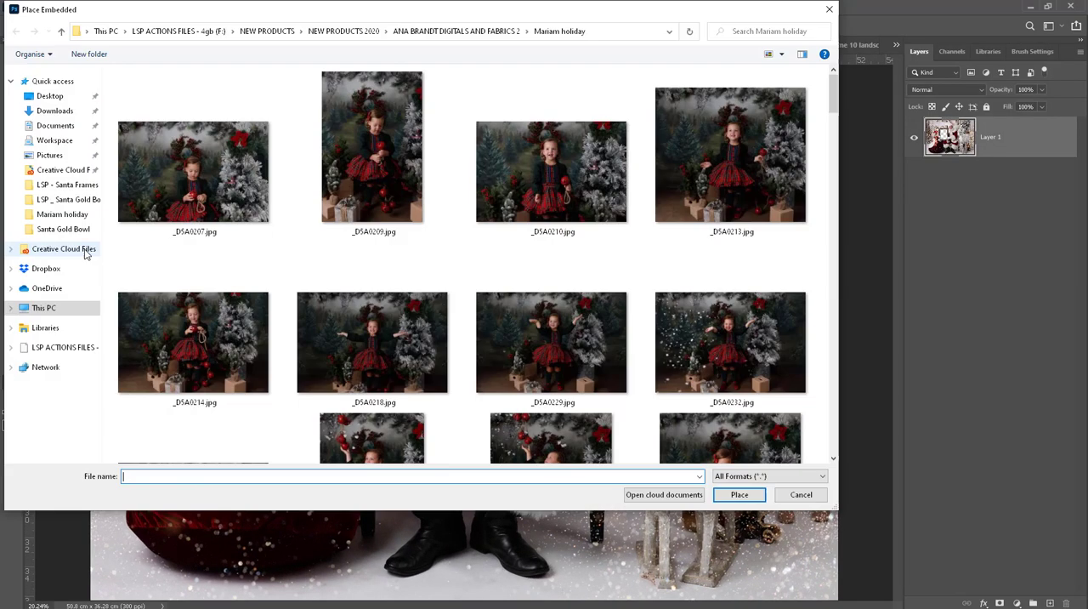
scroll(576, 318, "down", 10)
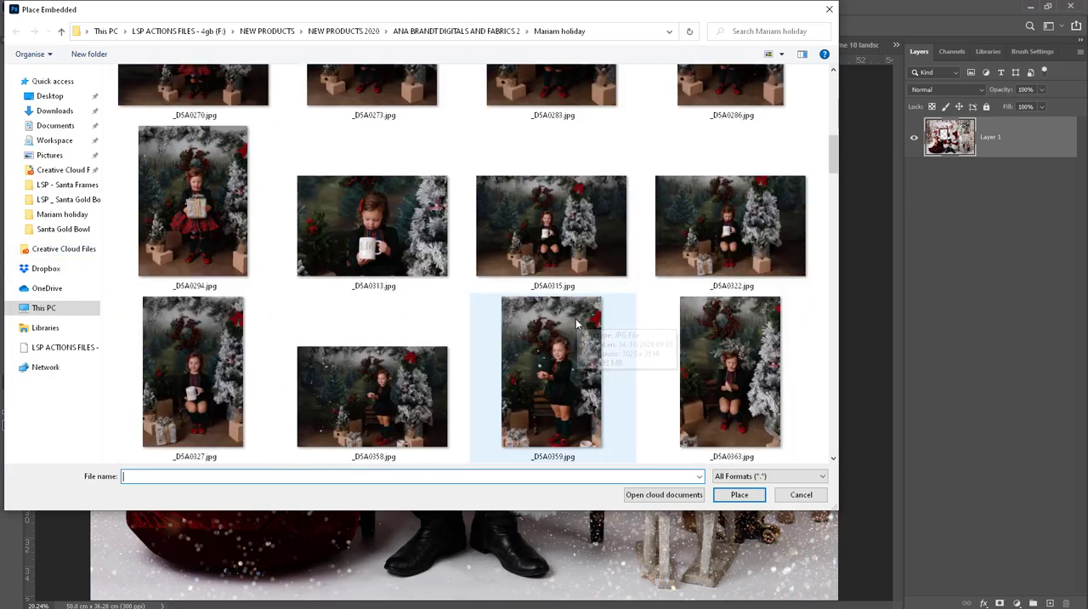
double_click(570, 246)
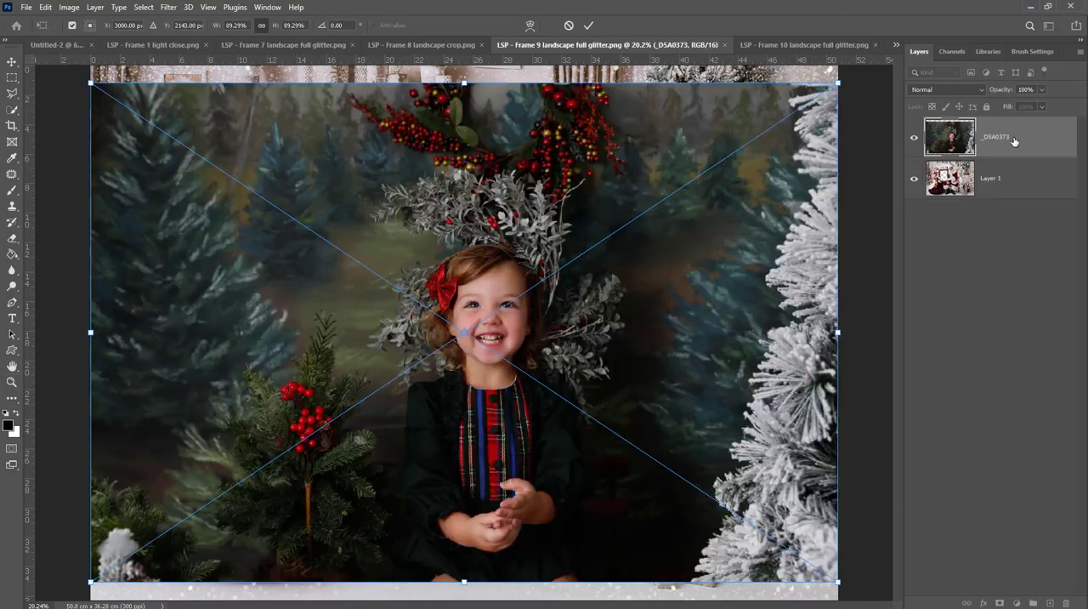
key("Return")
- Move the _DSA0373 layer below Layer 1, then scale and position the photo so the girl fits inside Santa's picture frame
left_click_drag(1015, 141, 1013, 198)
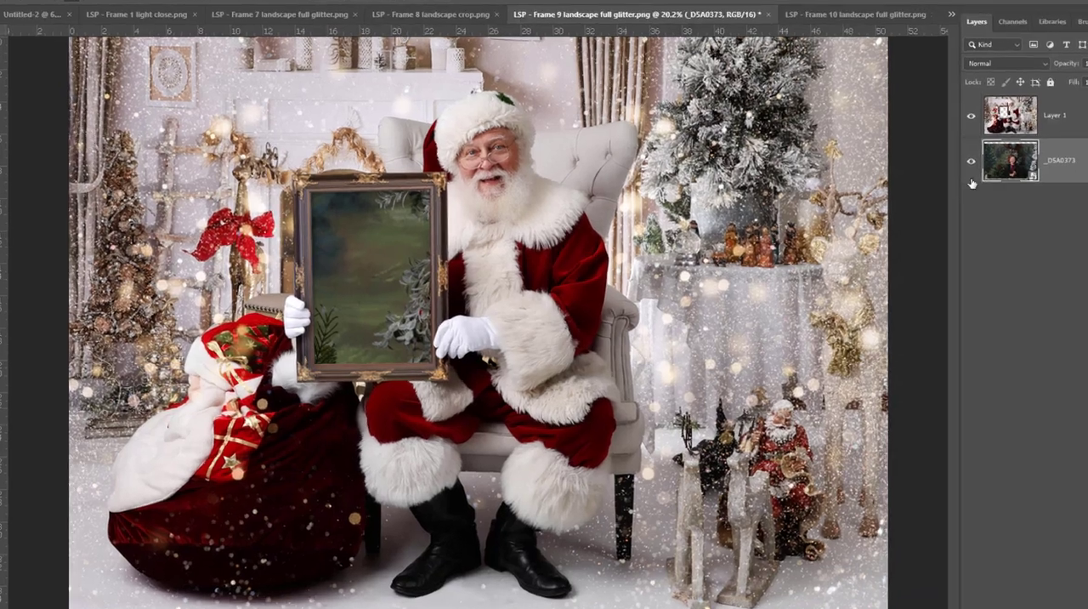
key("ctrl+t")
left_click_drag(668, 207, 550, 206)
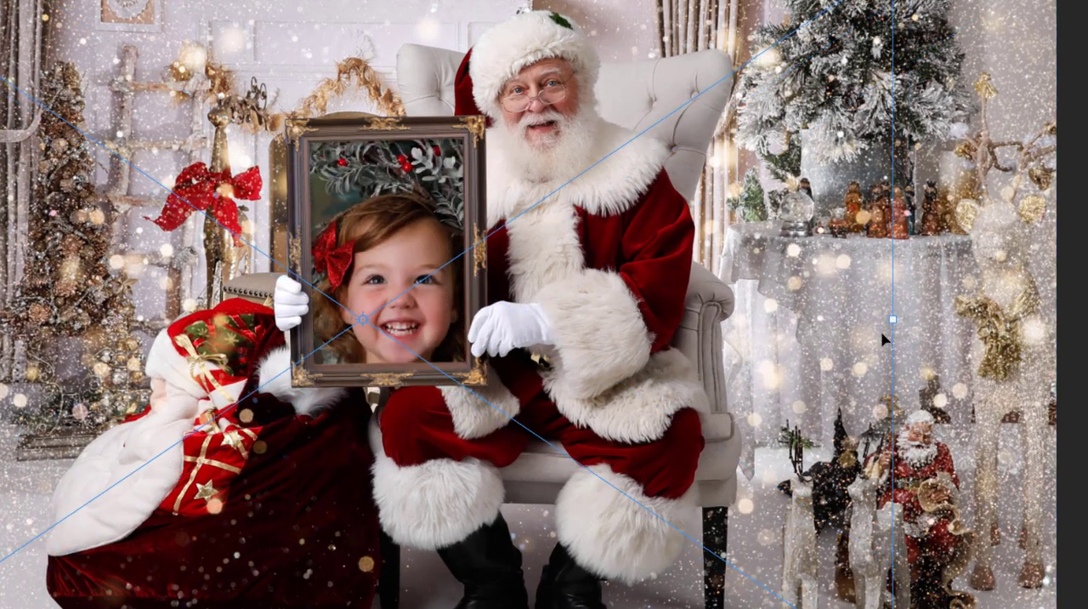
left_click_drag(893, 338, 493, 338)
left_click_drag(353, 396, 561, 306)
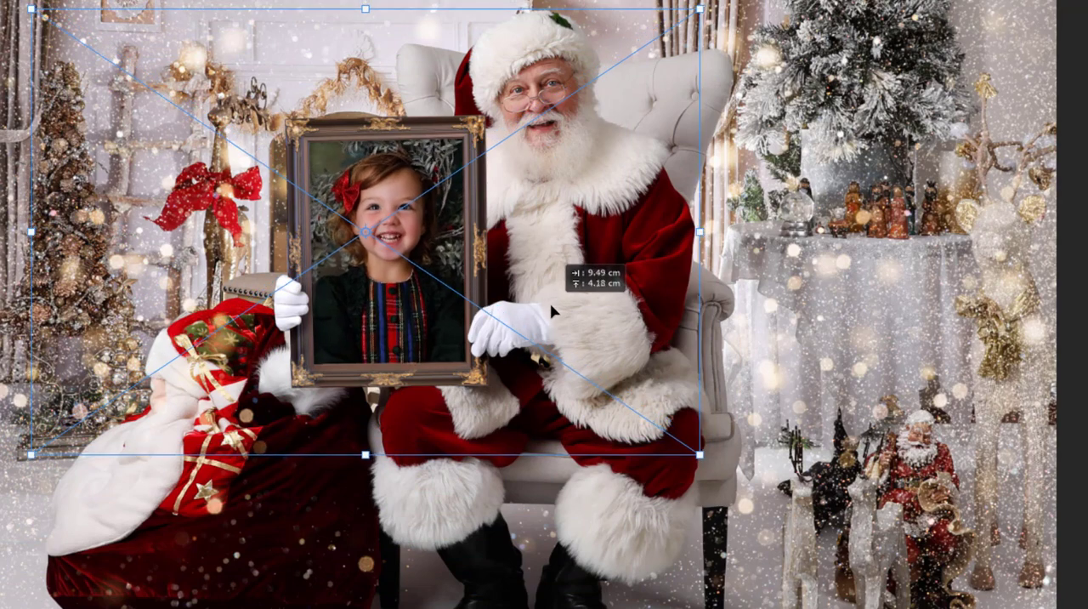
key("Return")
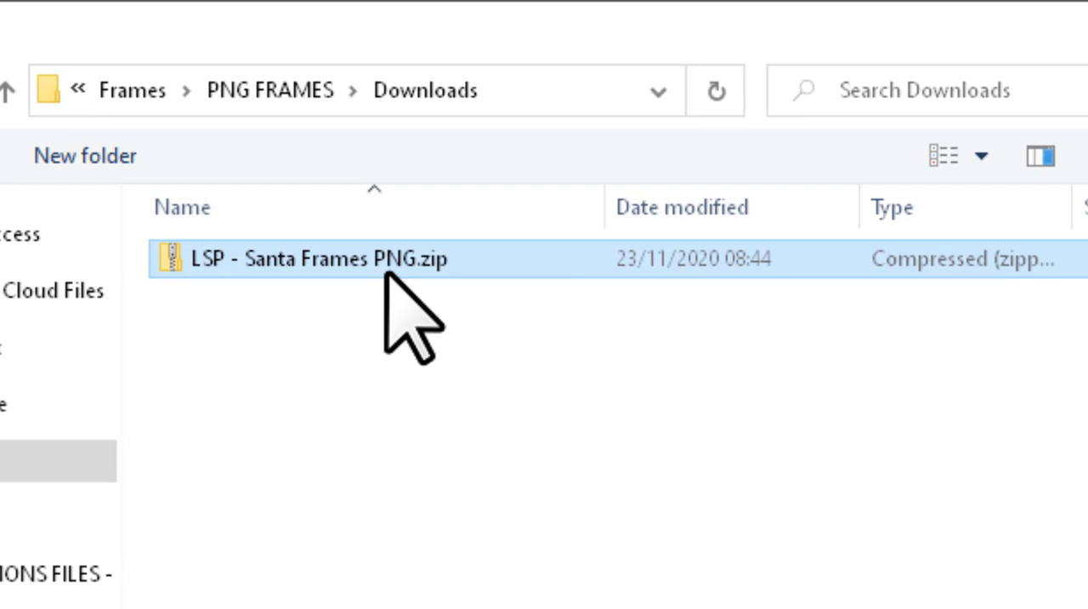
- Extract the LSP - Santa Frames PNG.zip archive in the Downloads folder to the suggested LSP - Santa Frames PNG folder
right_click(360, 250)
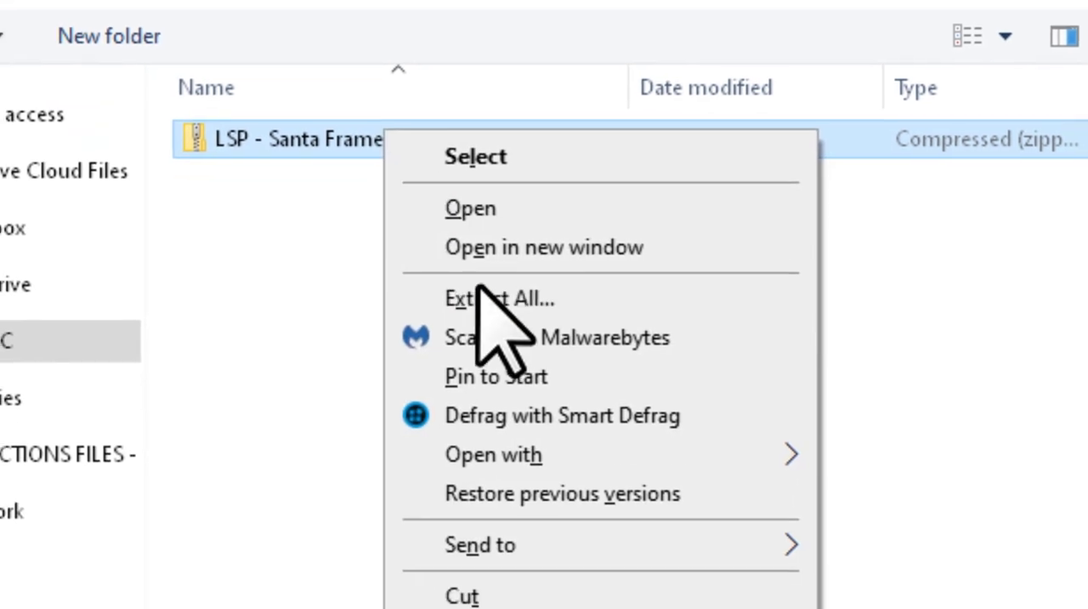
left_click(480, 298)
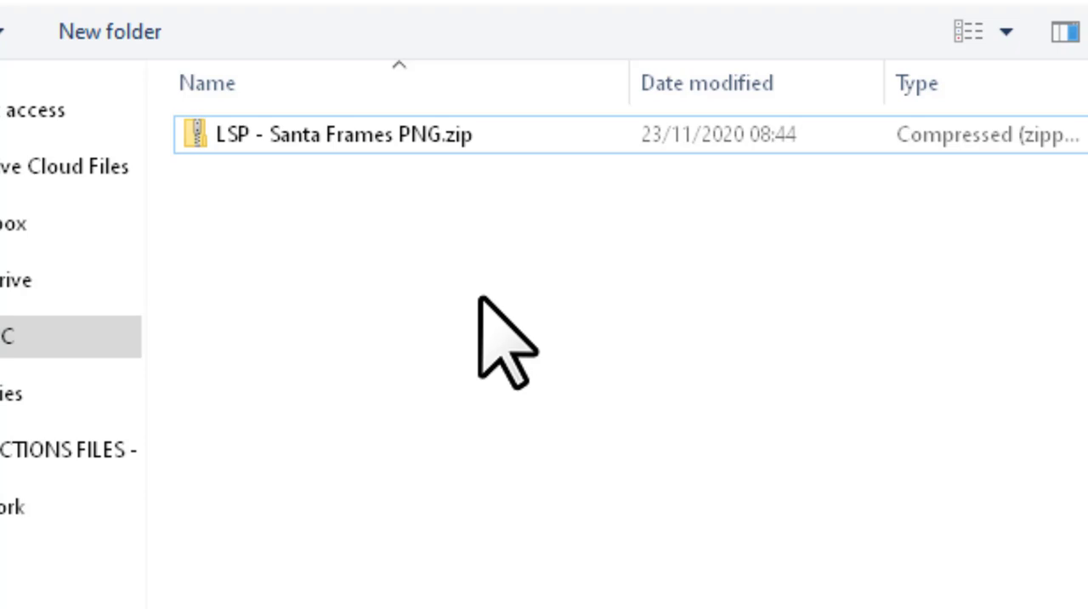
right_click(487, 138)
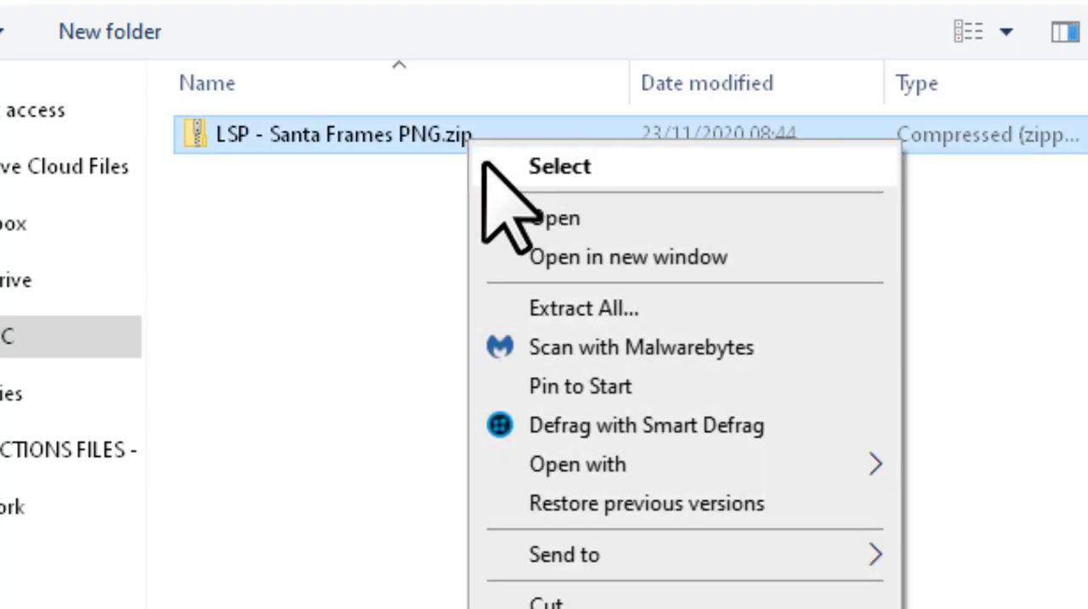
left_click(590, 308)
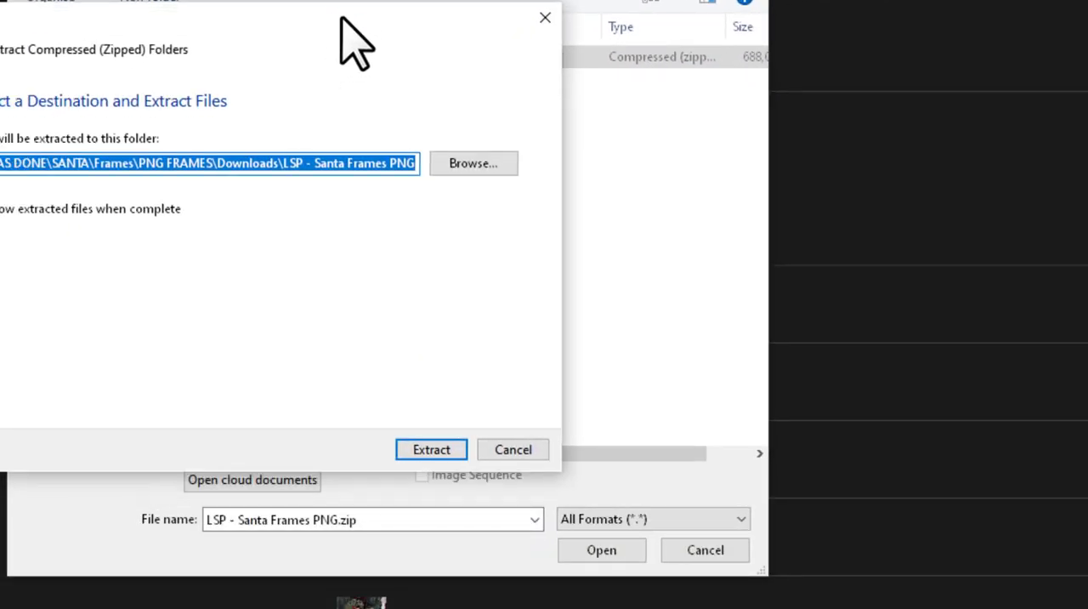
left_click(419, 447)
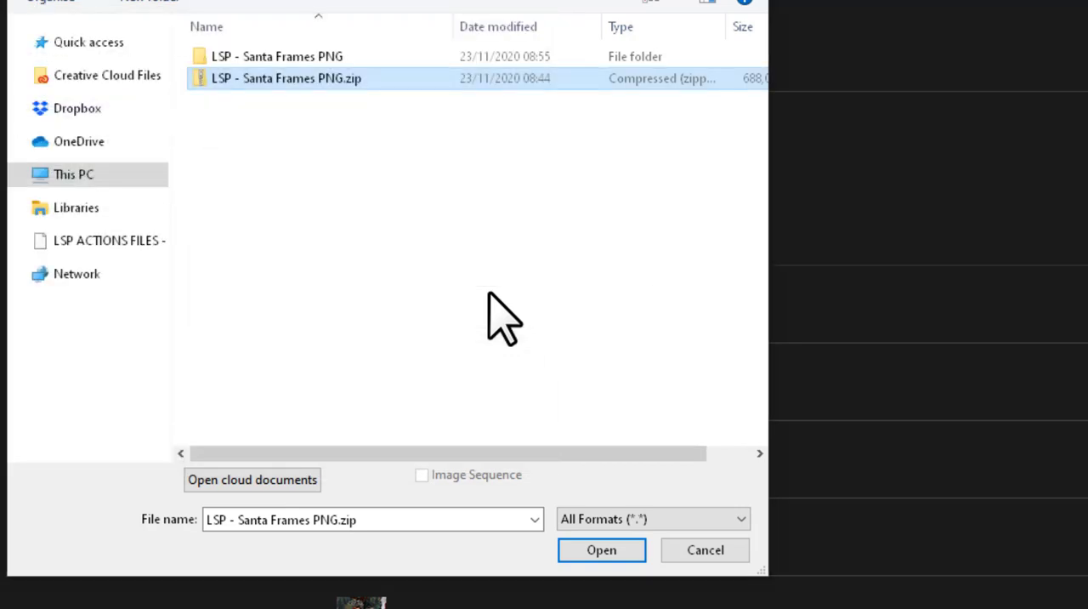
- Open the extracted LSP - Santa Frames PNG folder and show its files as extra large icons
left_click(308, 58)
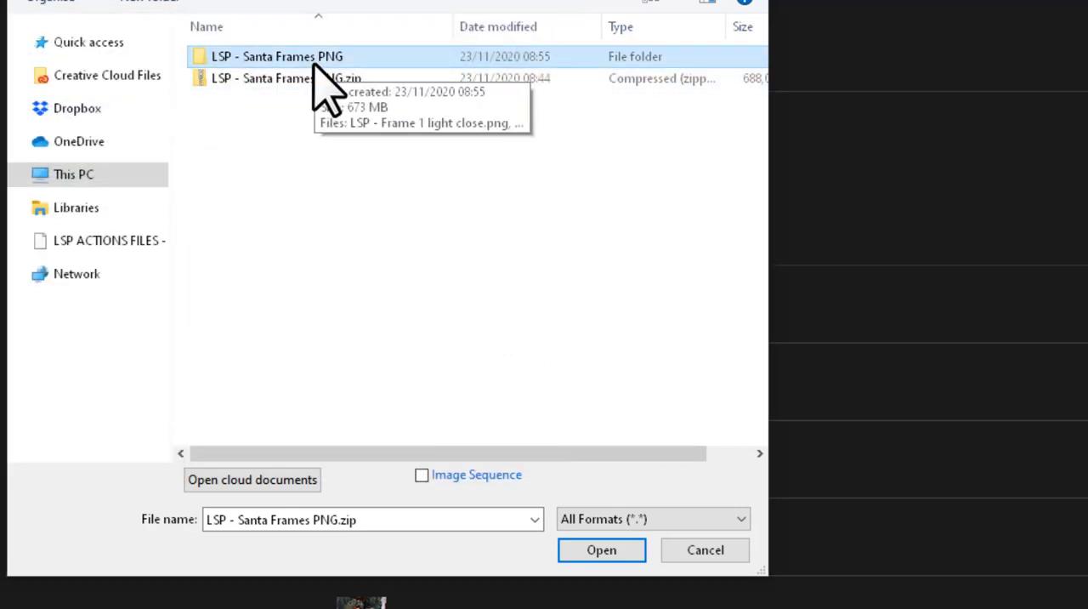
double_click(313, 59)
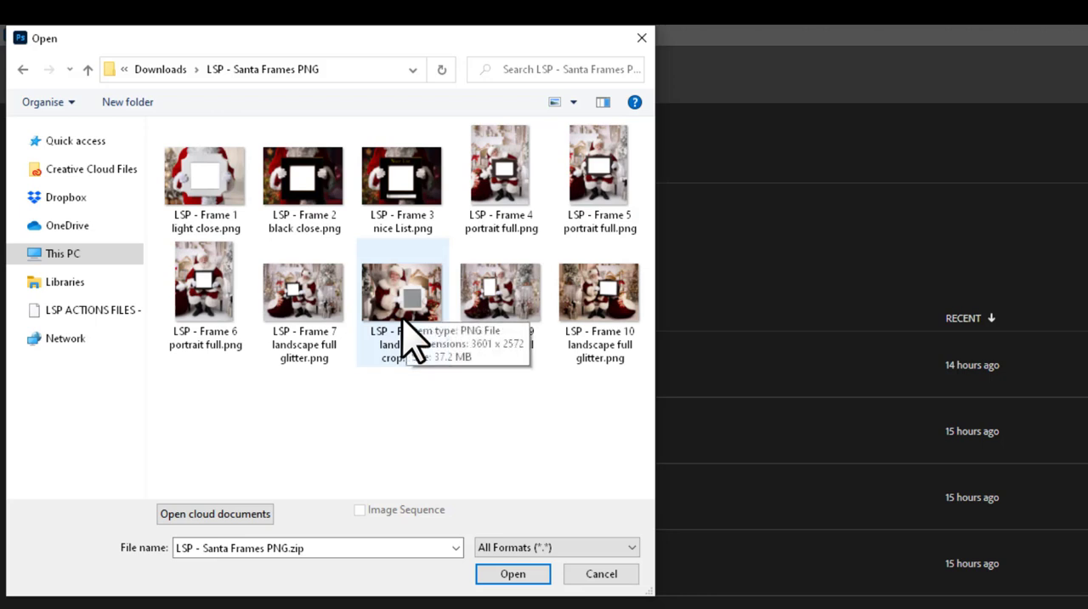
right_click(450, 416)
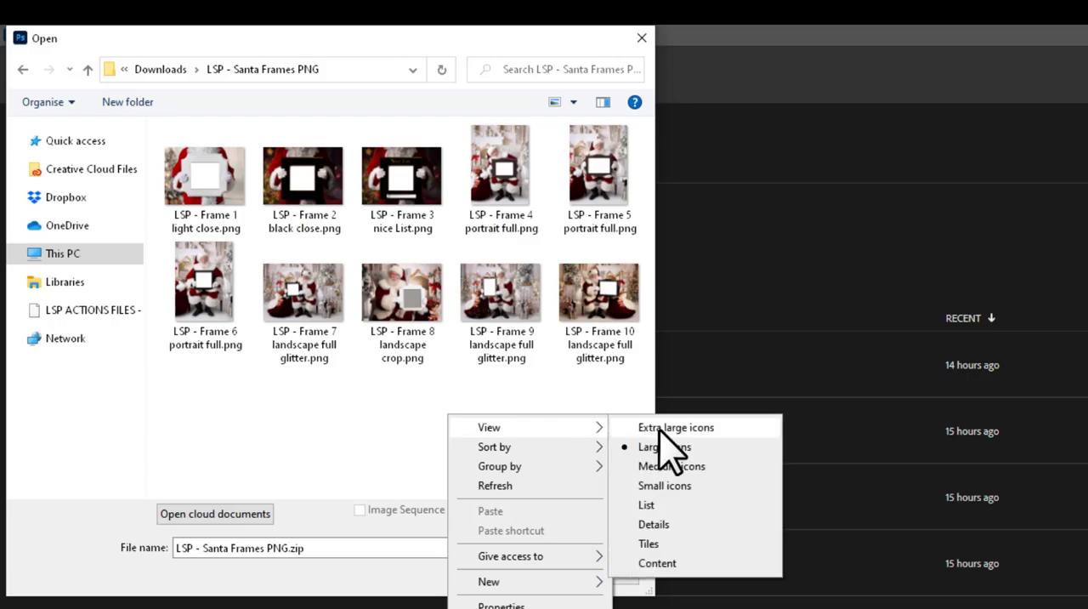
left_click(667, 427)
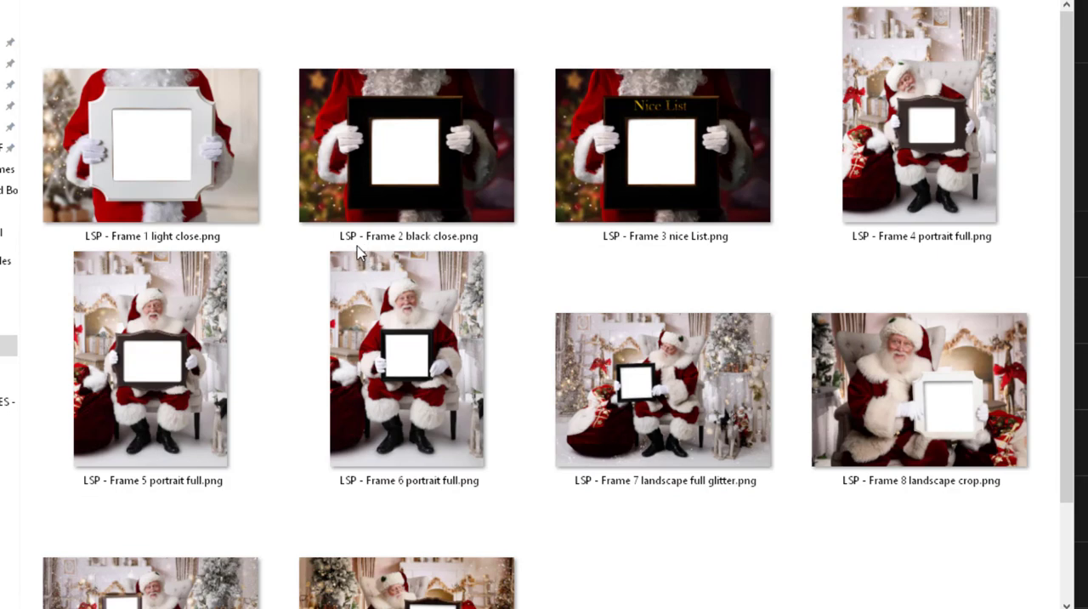
- Browse the Santa frame images and open LSP - Frame 5 portrait full.png
left_click(223, 202)
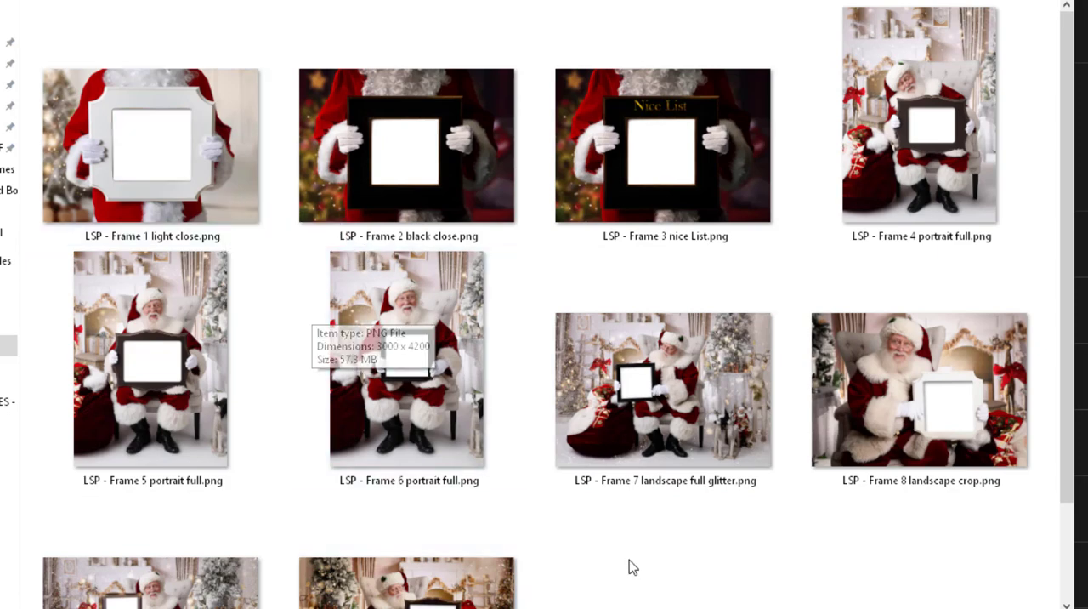
scroll(629, 567, "down", 1)
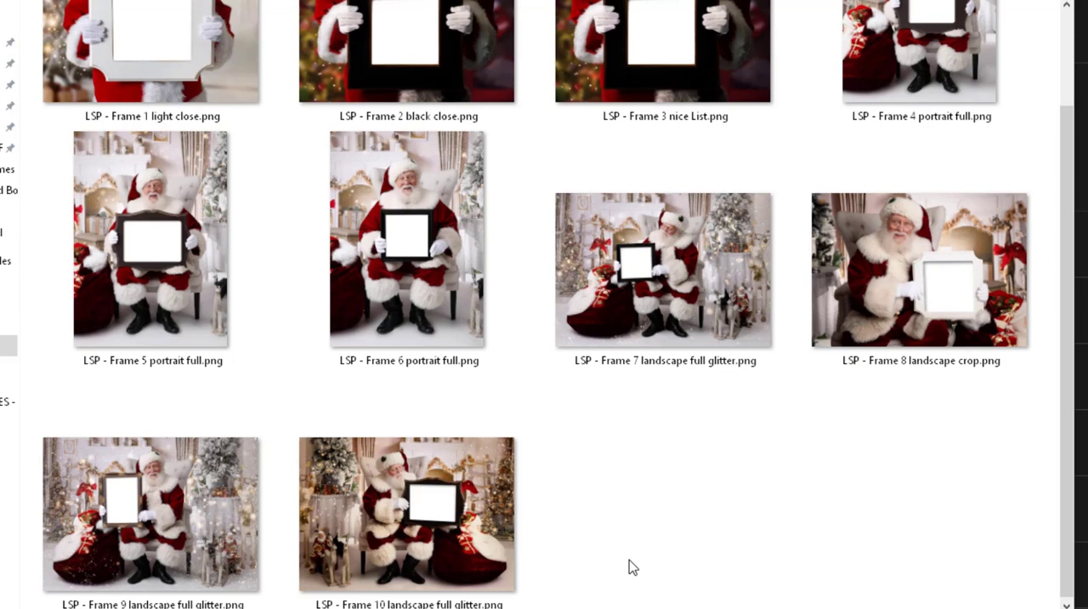
scroll(629, 567, "up", 1)
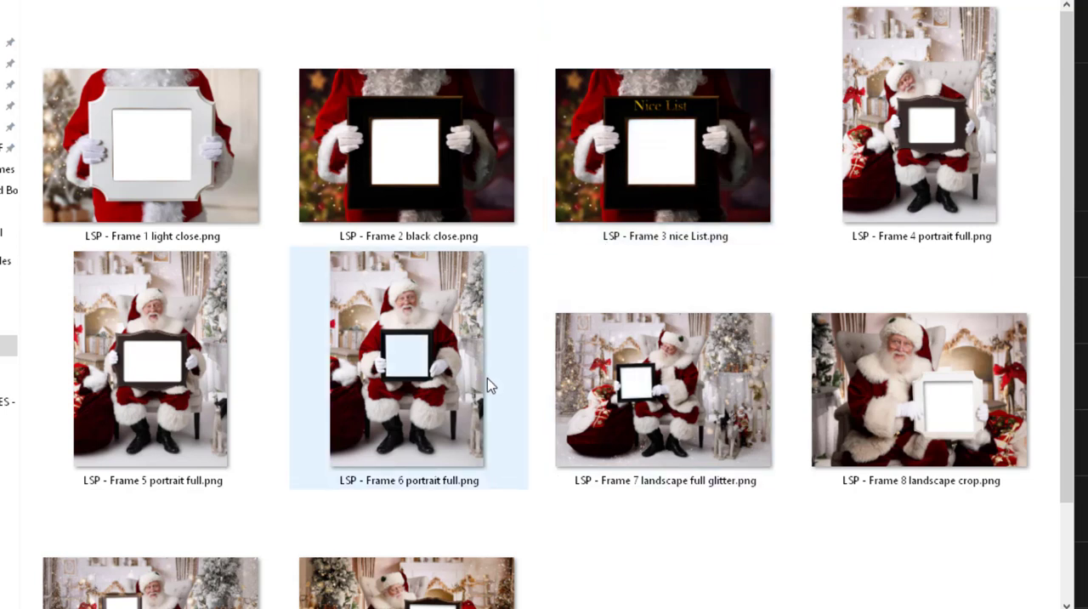
scroll(585, 537, "down", 2)
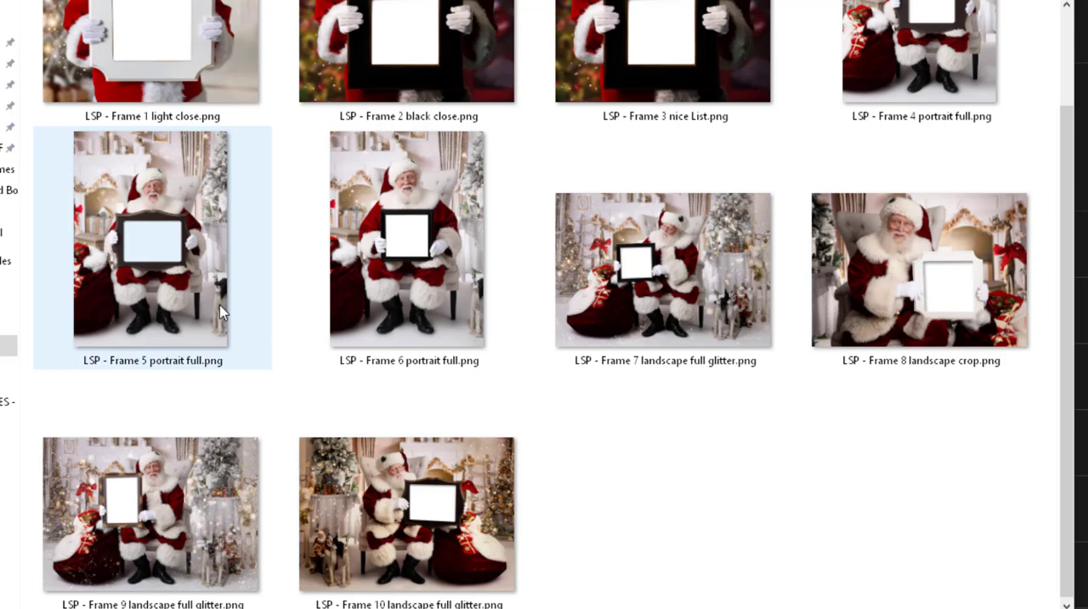
left_click(170, 273)
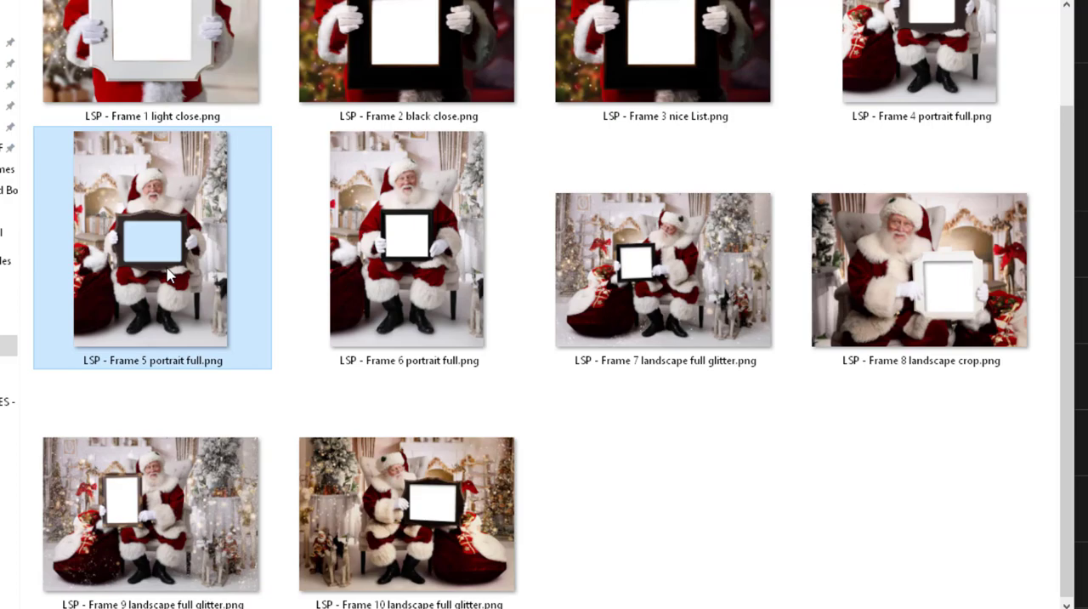
double_click(169, 273)
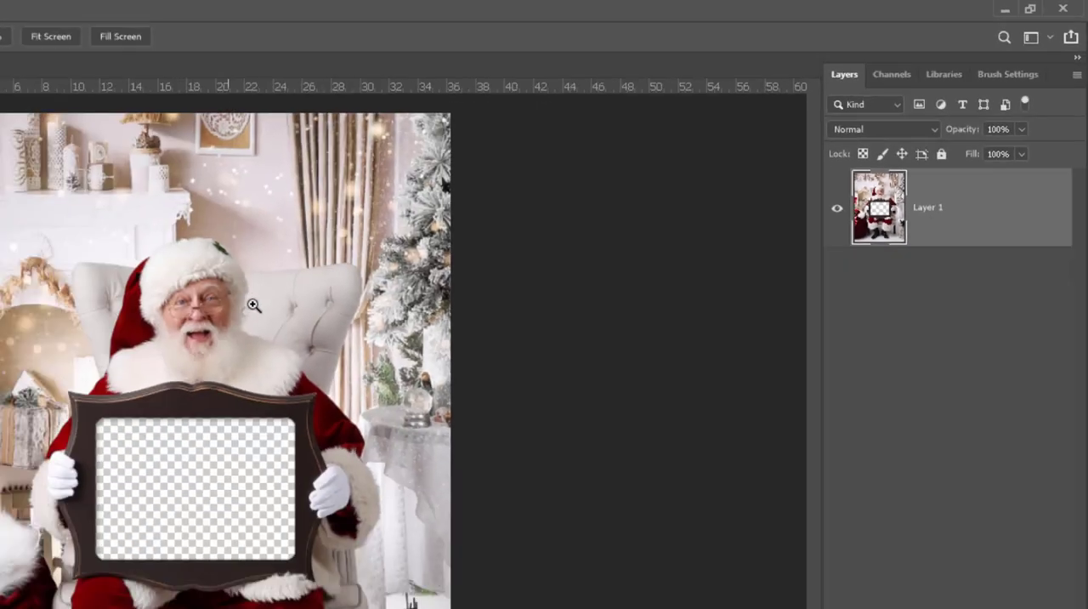
left_click(288, 321)
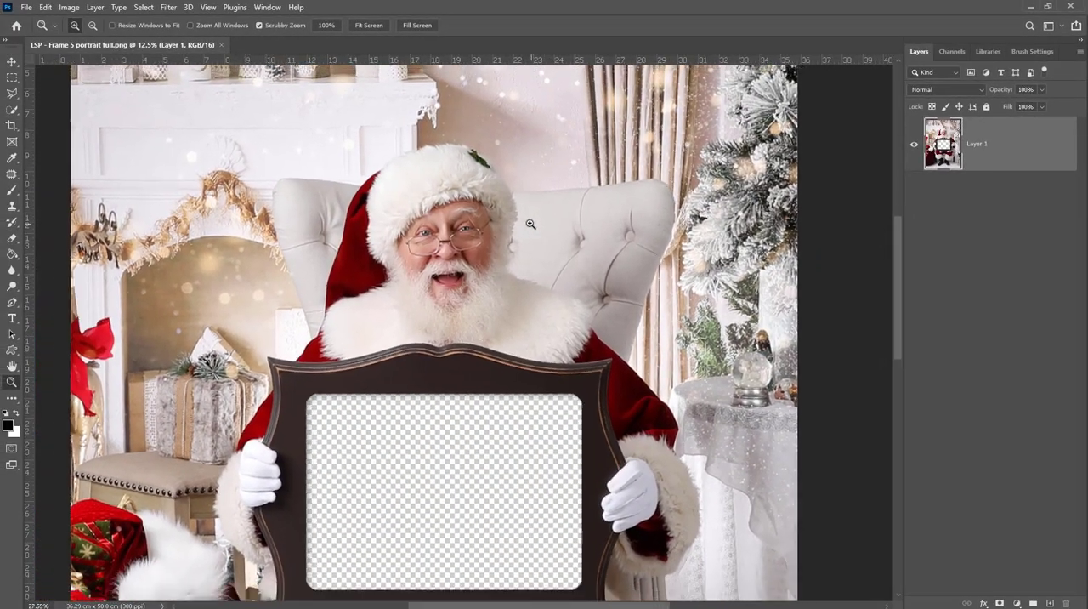
left_click_drag(531, 224, 500, 215)
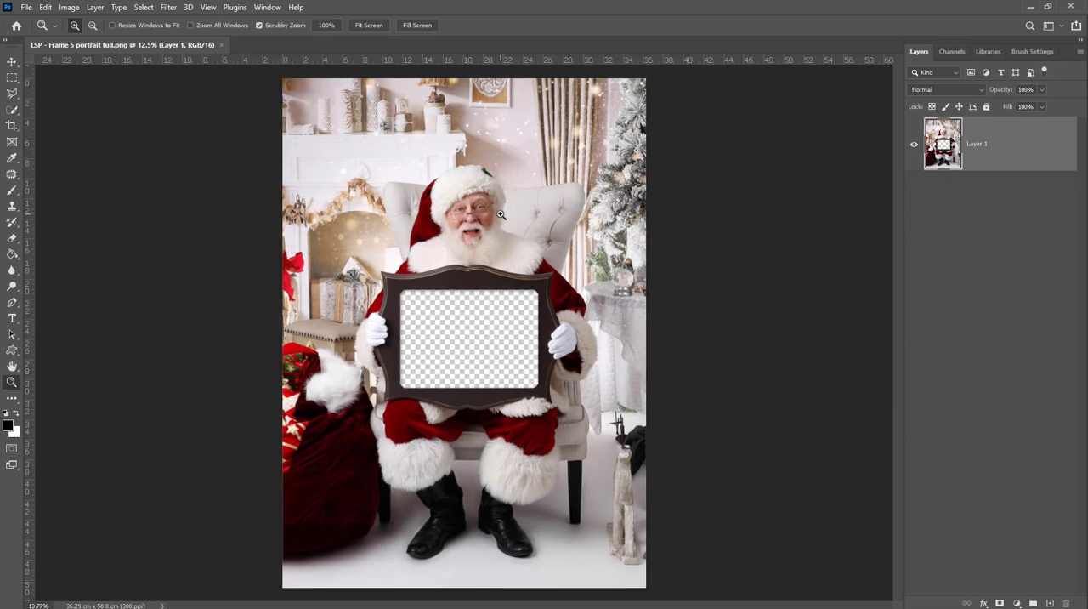
key("alt+Tab")
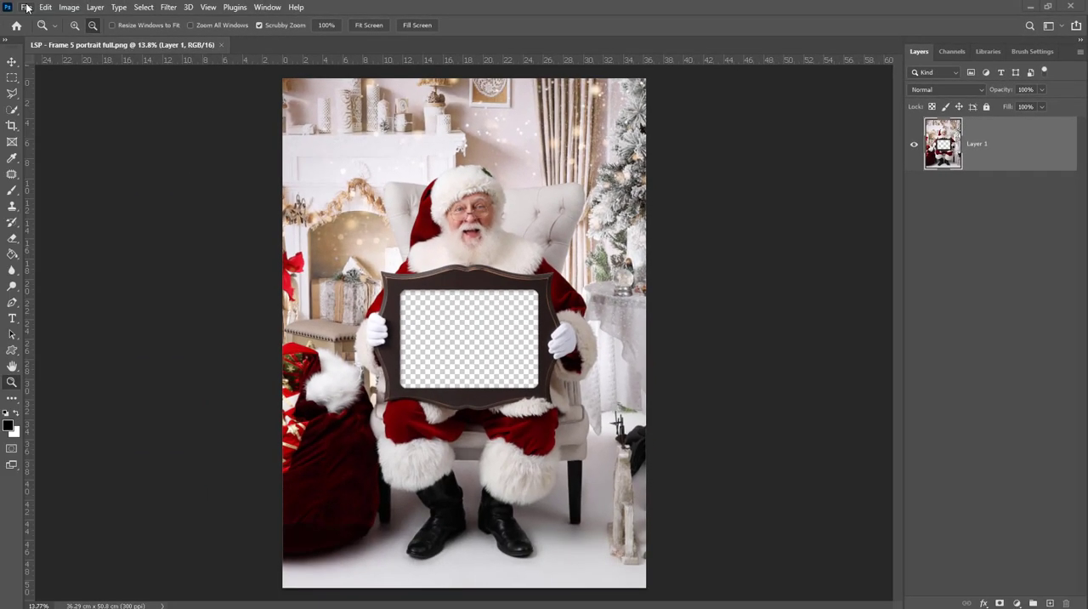
- Place the photo _DSA0372.jpg as an embedded image in the Frame 5 portrait document and accept its default size
left_click(26, 7)
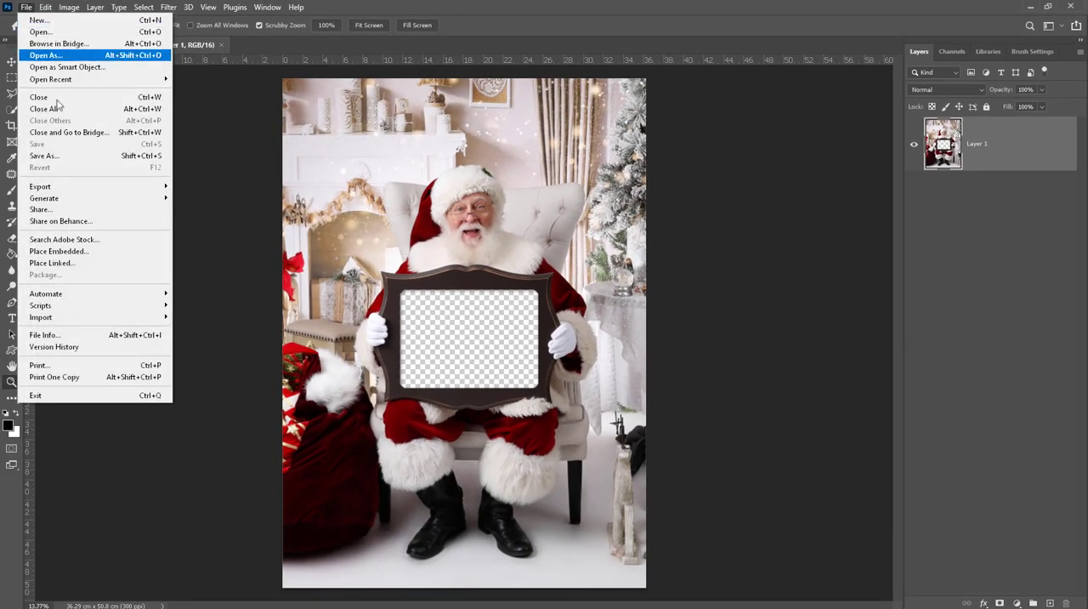
left_click(105, 253)
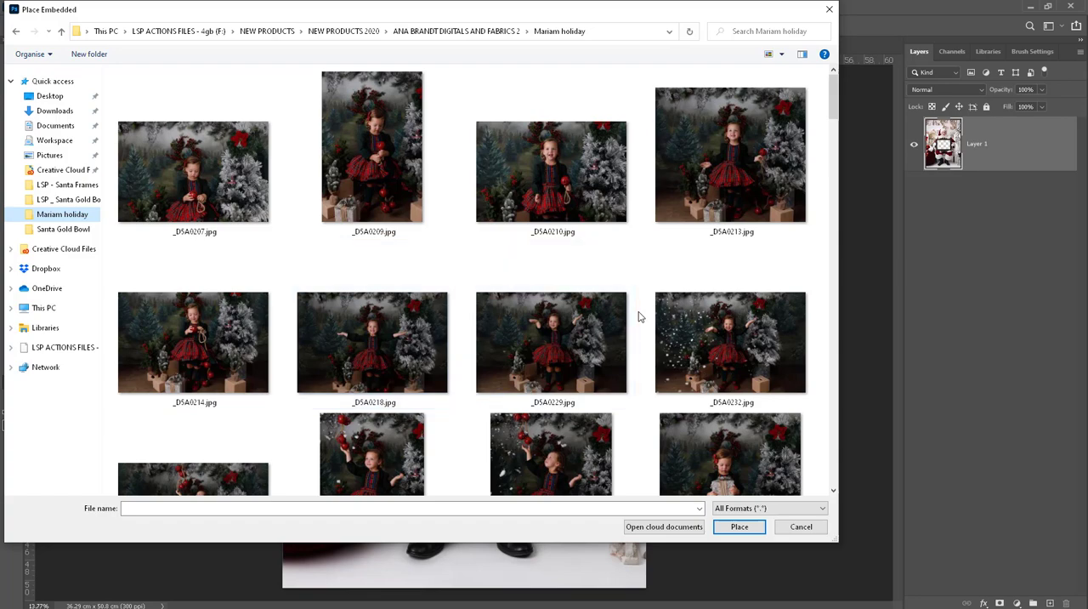
scroll(641, 317, "down", 1)
scroll(640, 317, "down", 2)
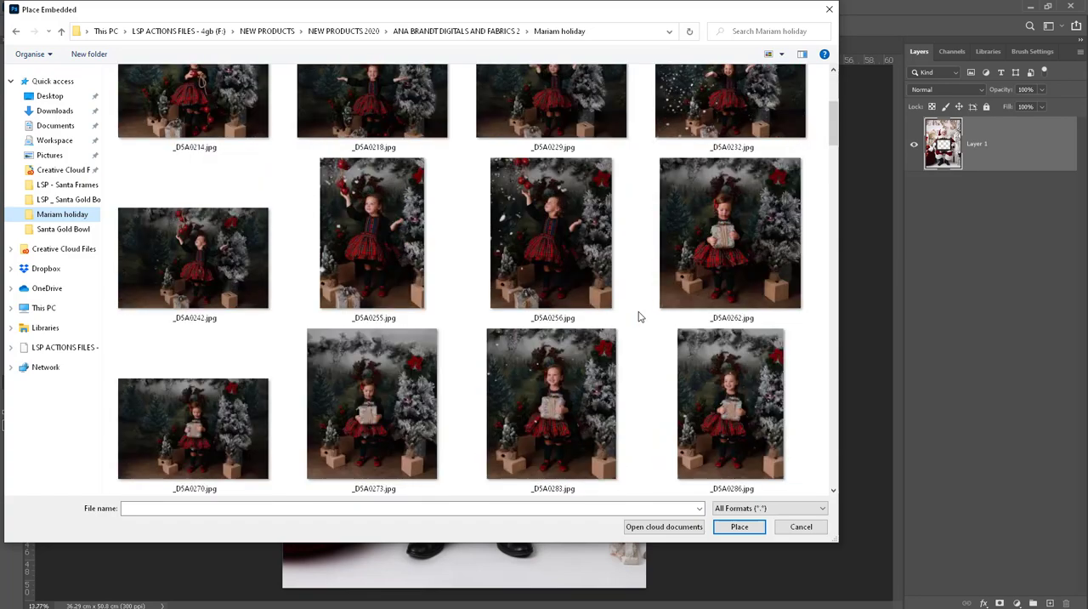
scroll(640, 317, "down", 4)
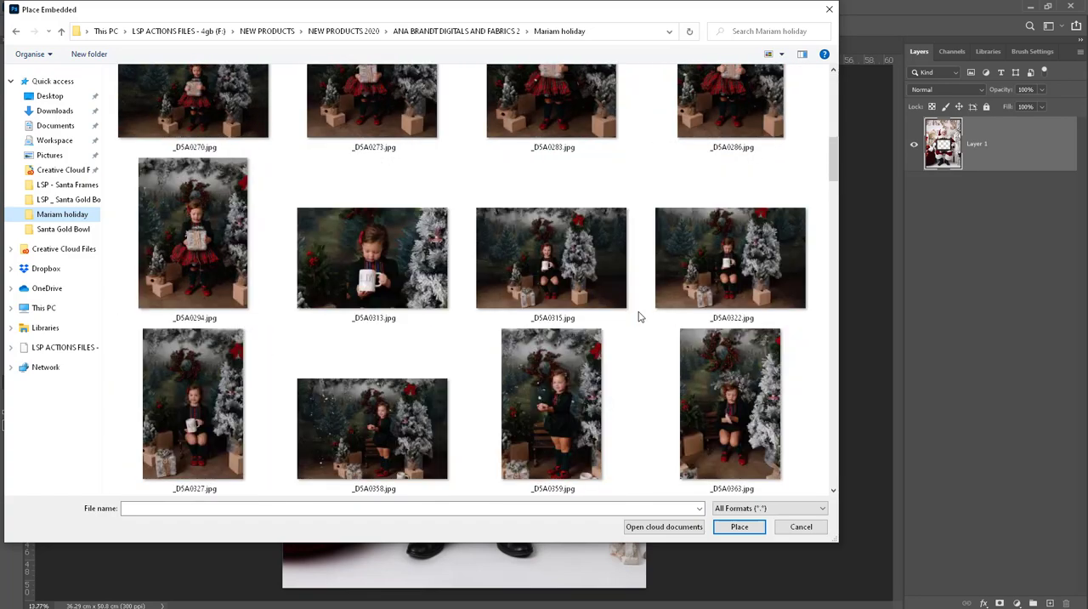
scroll(640, 317, "down", 4)
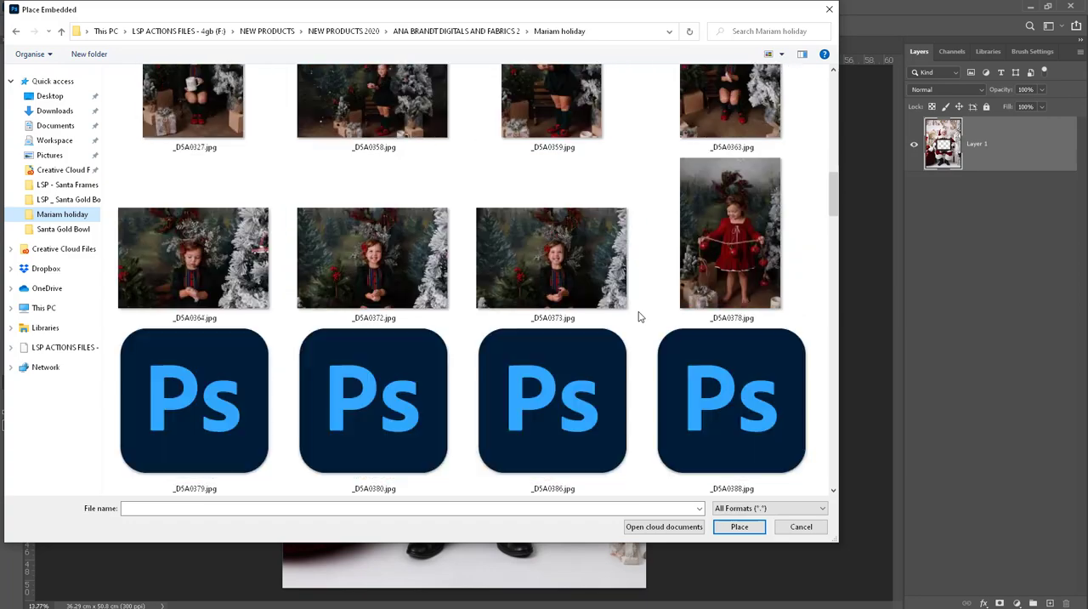
double_click(395, 259)
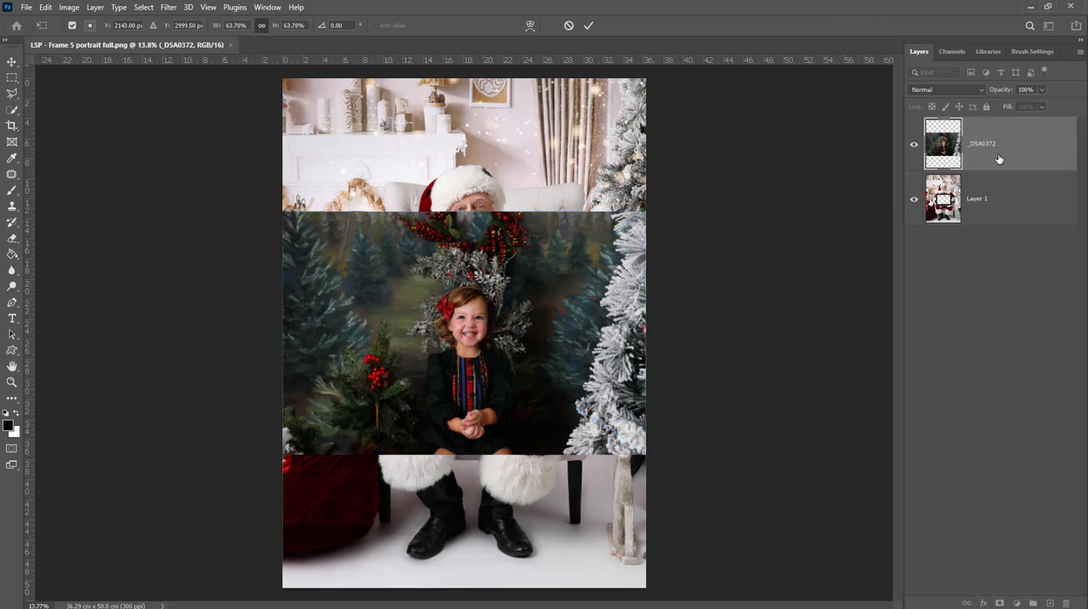
key("z")
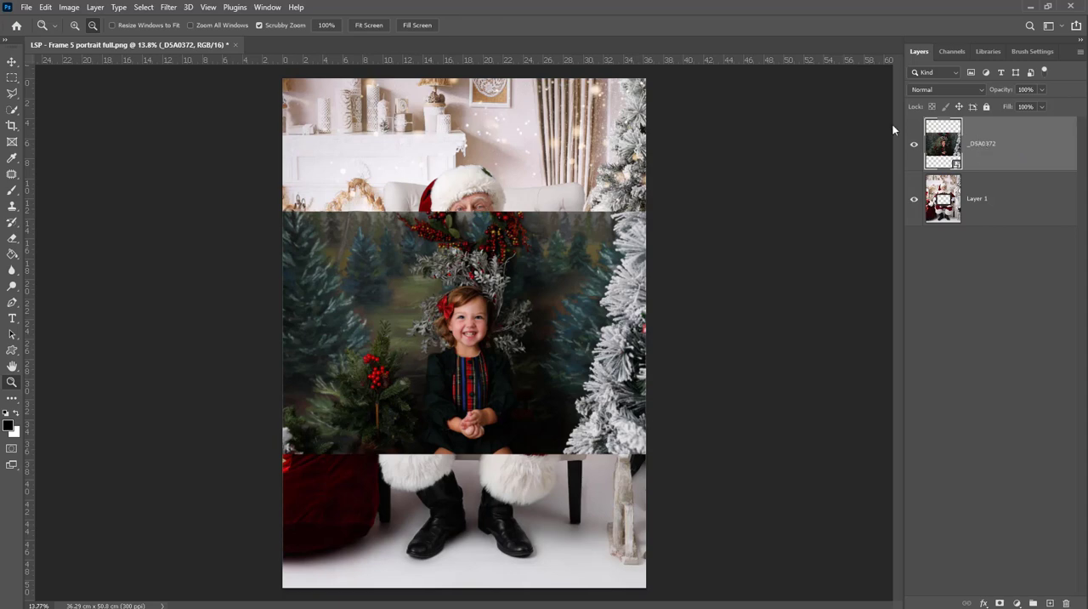
left_click(267, 6)
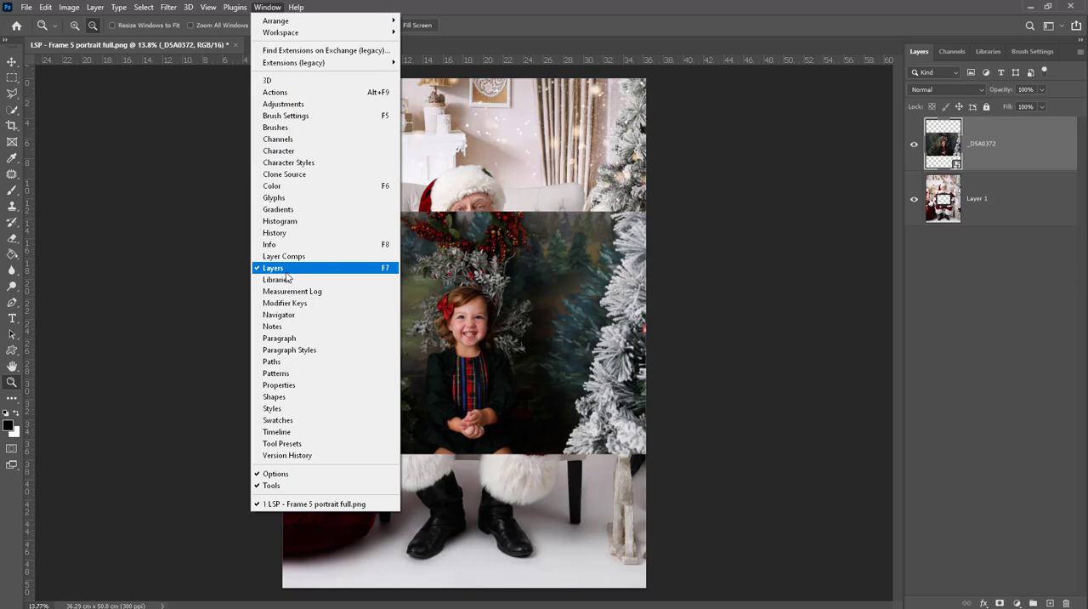
left_click(282, 7)
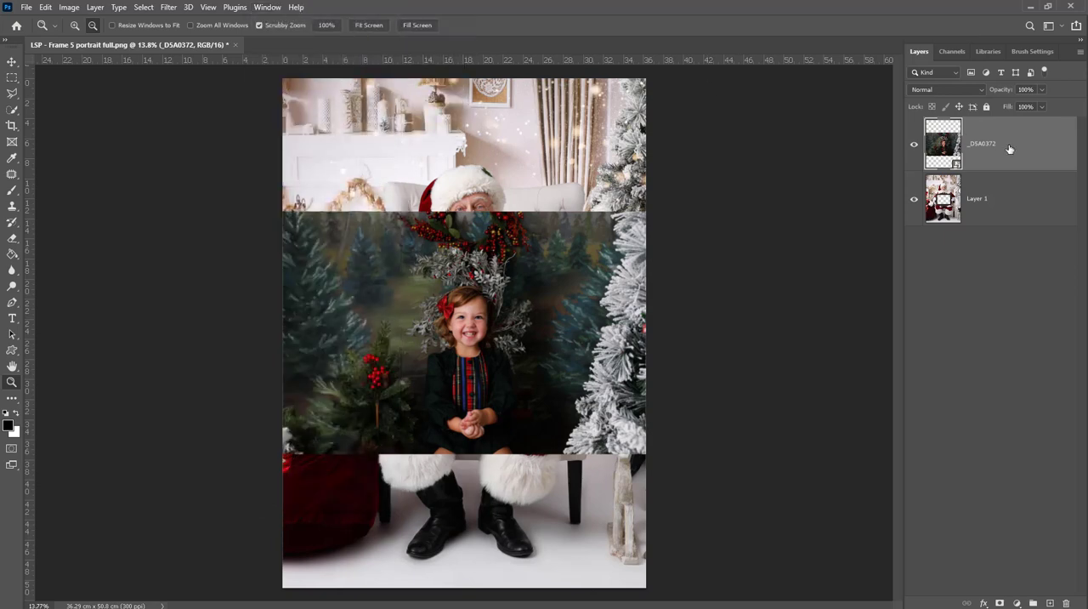
- Move the _DSA0372 layer below Layer 1 and scale the photo to about 59.6%, positioned so the child fills the frame opening
left_click_drag(991, 158, 988, 219)
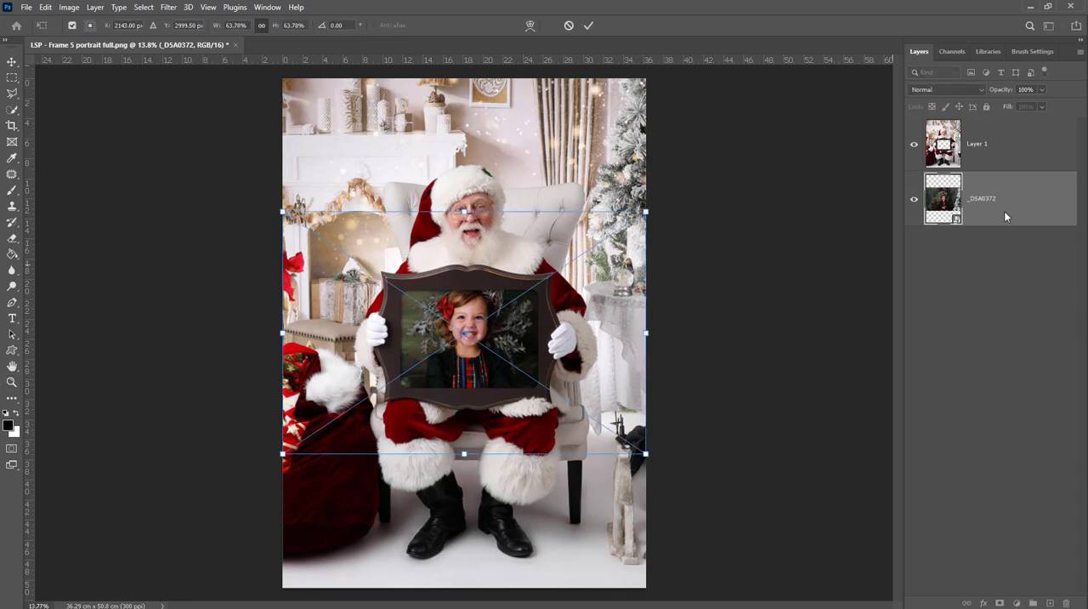
left_click_drag(647, 207, 626, 222)
left_click_drag(563, 311, 573, 310)
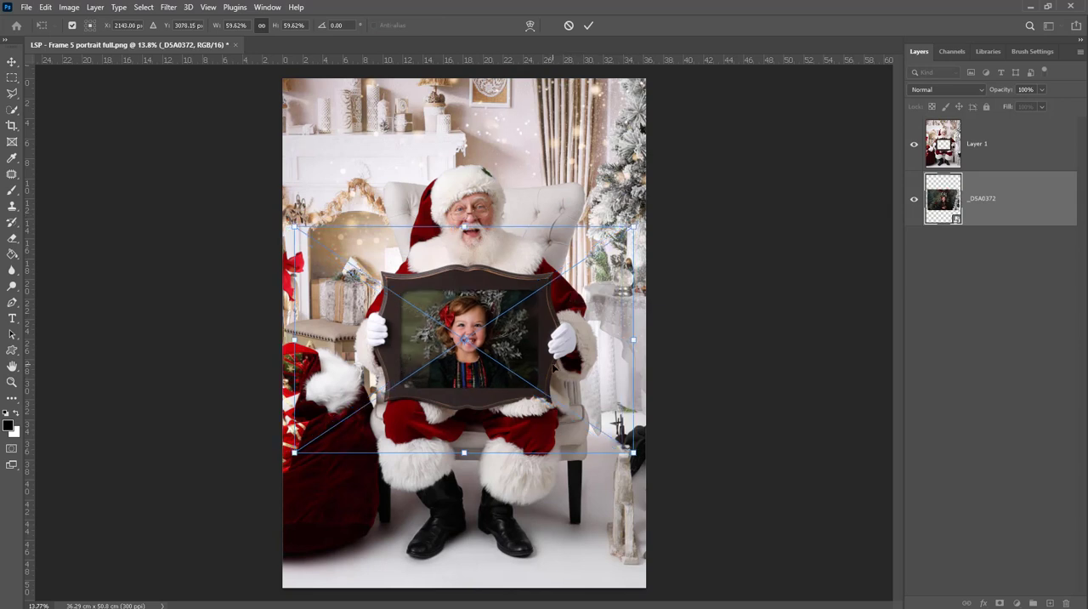
key("Return")
key("z")
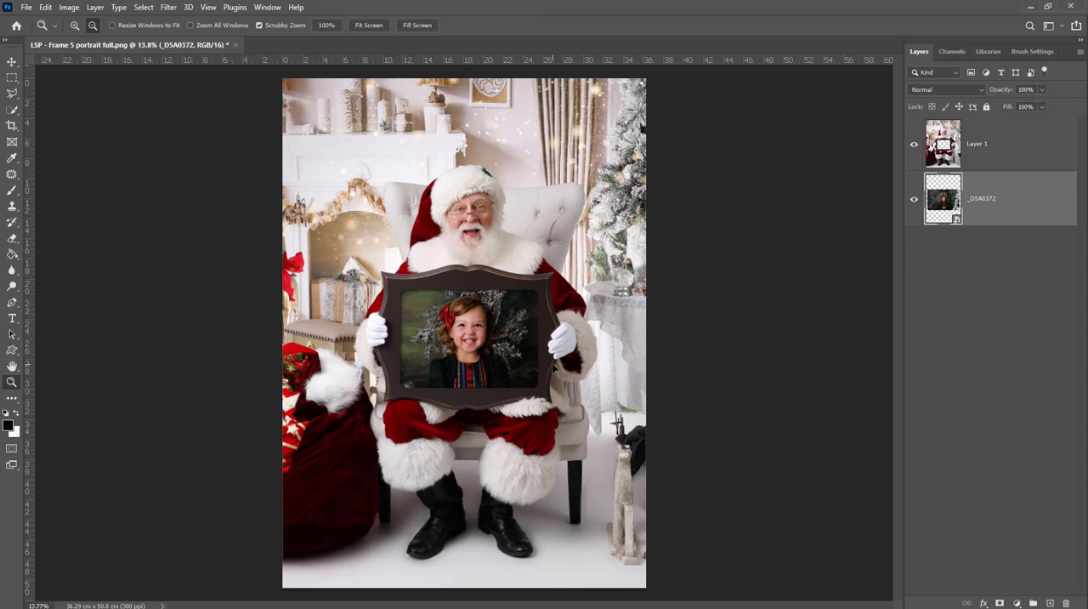
left_click(28, 8)
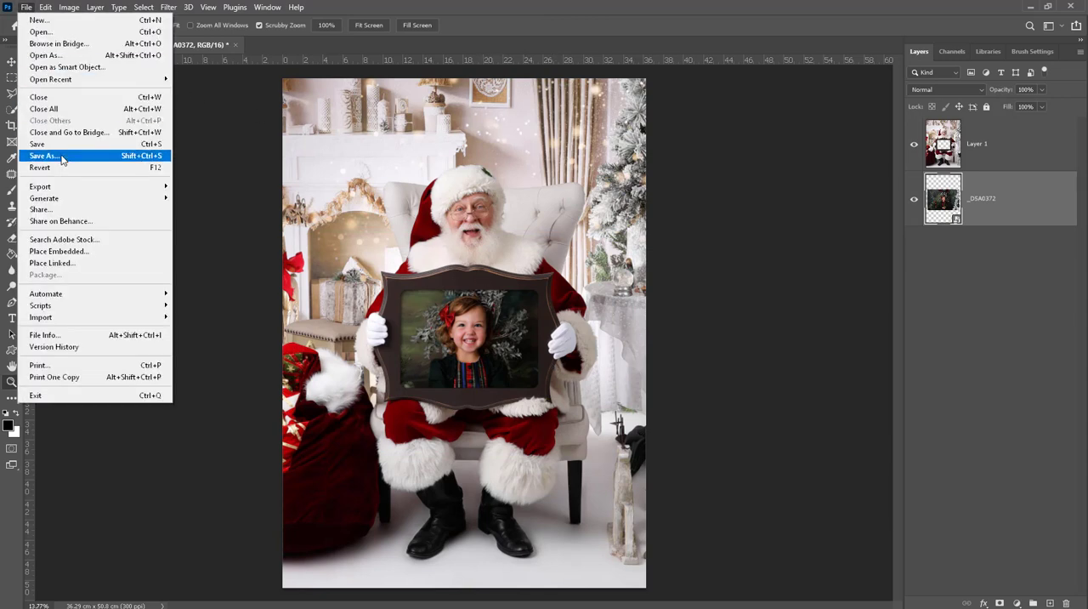
mouse_move(76, 194)
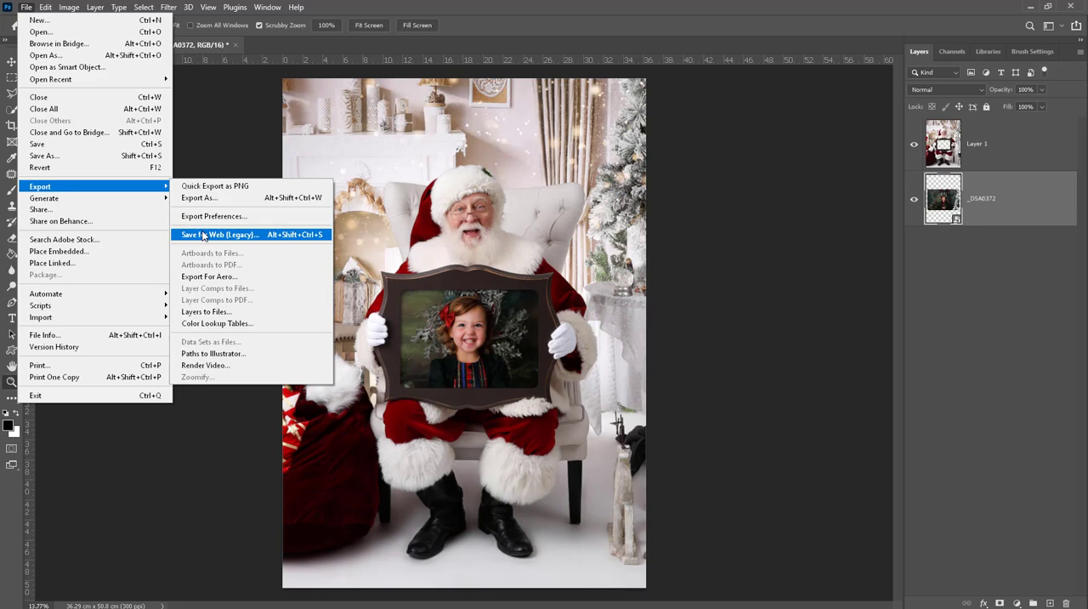
left_click(303, 142)
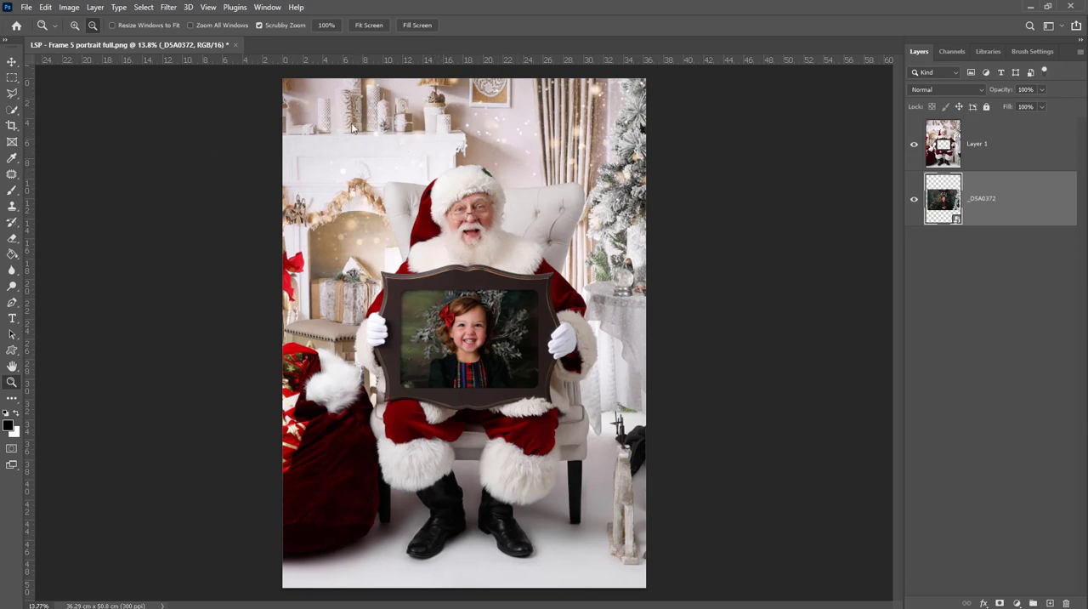
- Open LSP - Frame 3 nice List.png from the LSP - Santa Frames PNG folder
left_click(28, 7)
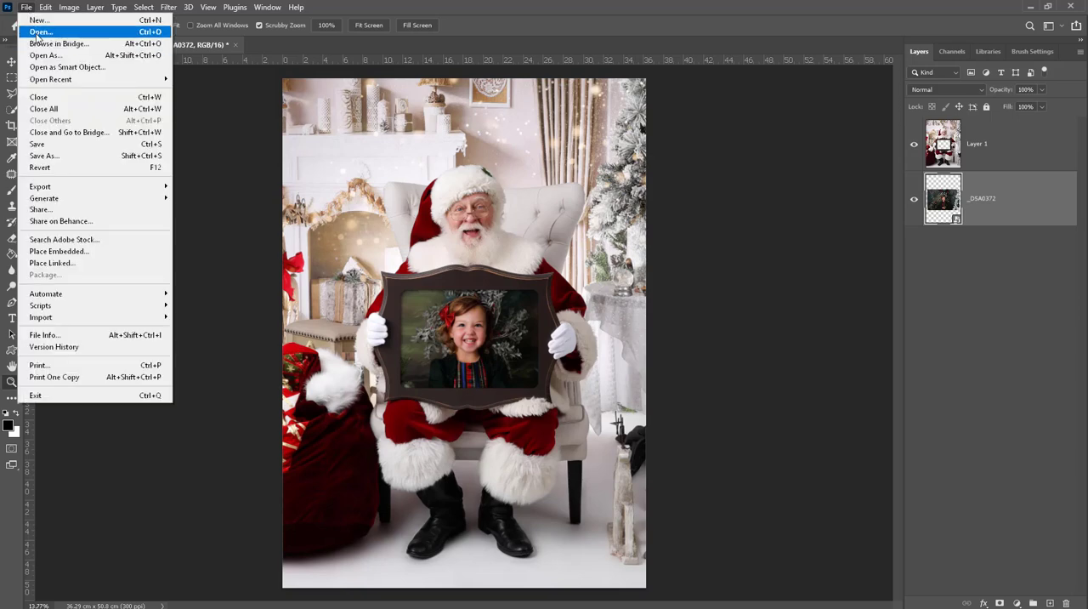
left_click(36, 32)
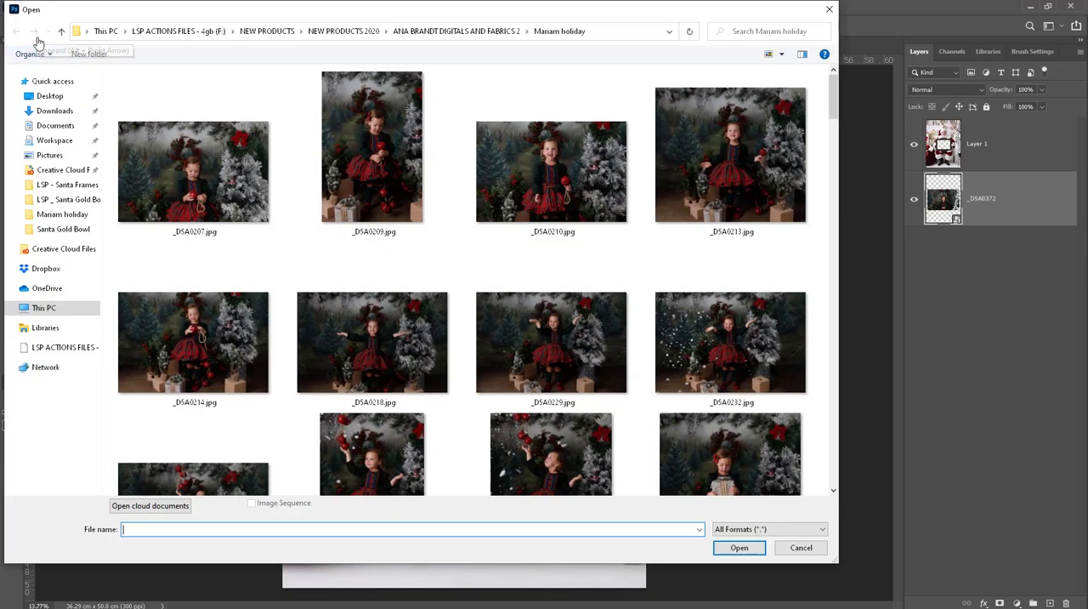
left_click(90, 186)
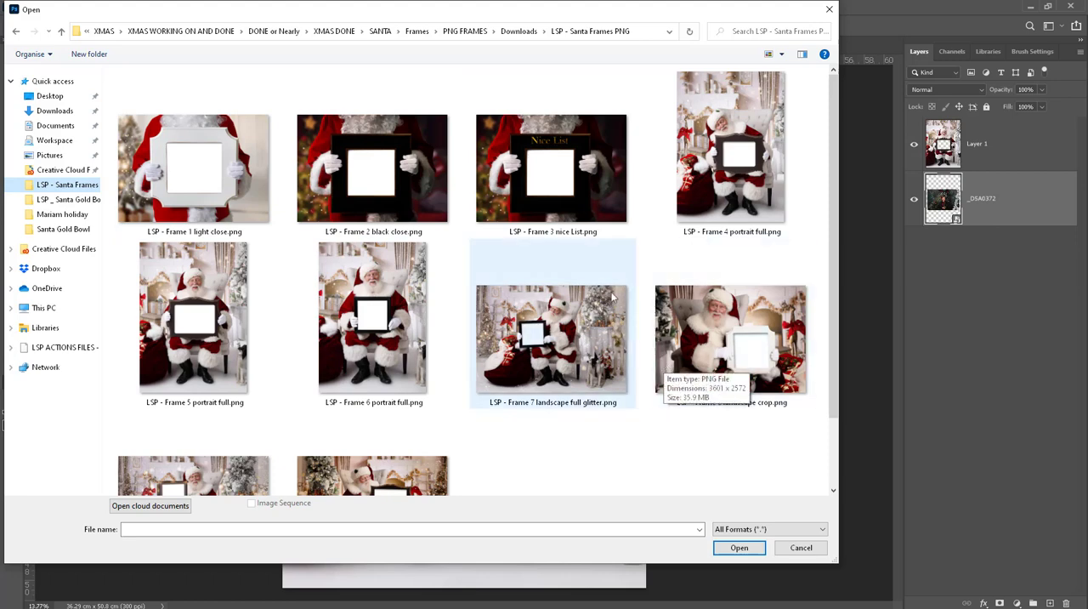
double_click(542, 199)
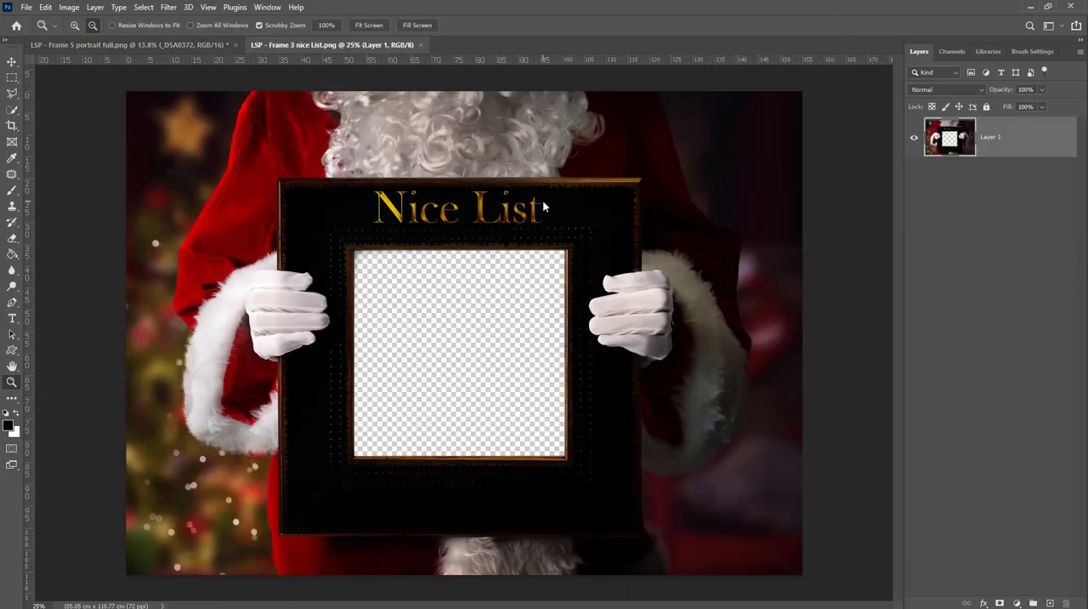
- Place the photo _DSA0487 as an embedded image in the Nice List document and move its layer below Layer 1
left_click(26, 7)
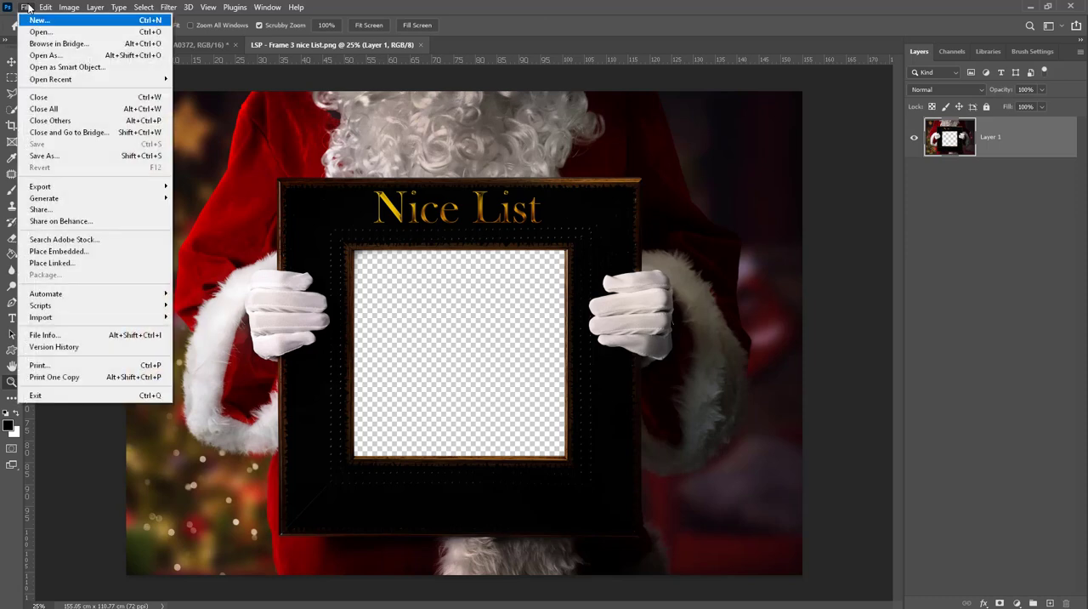
left_click(44, 250)
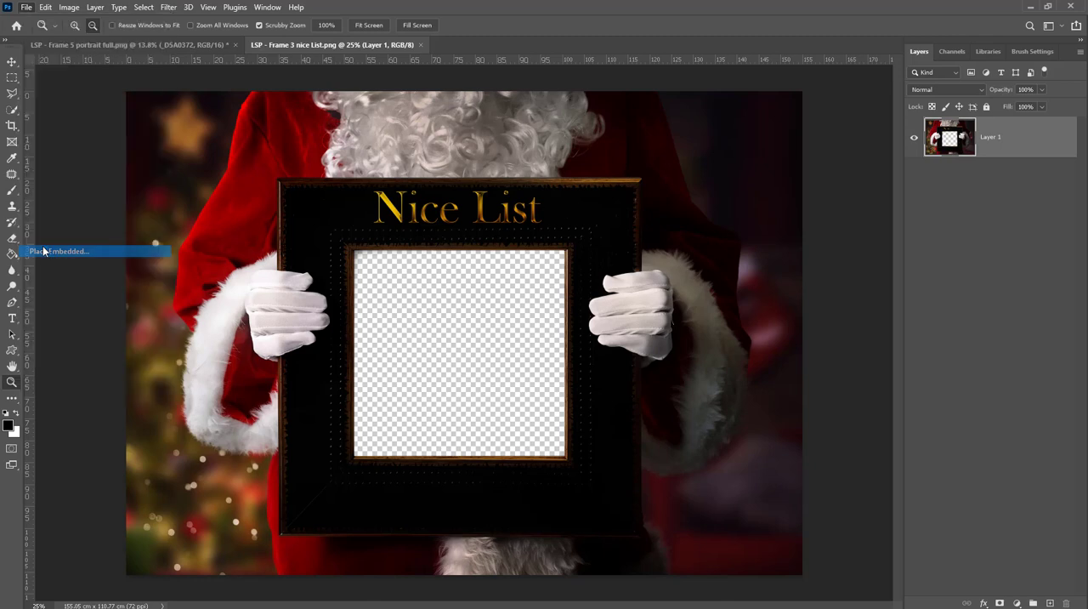
left_click(347, 140)
double_click(347, 140)
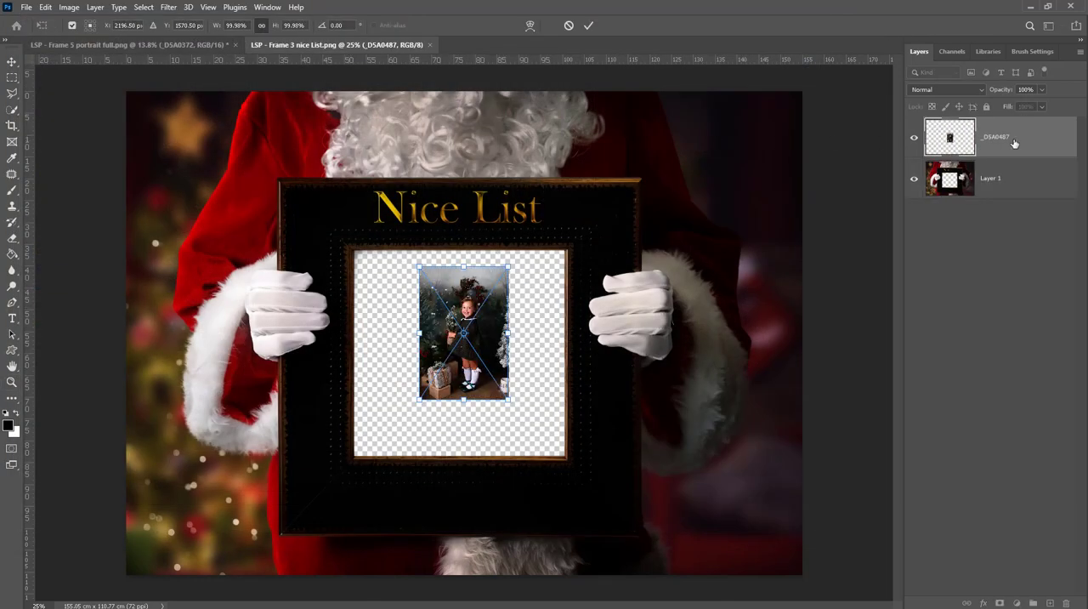
key("Return")
key("z")
left_click_drag(1014, 142, 977, 213)
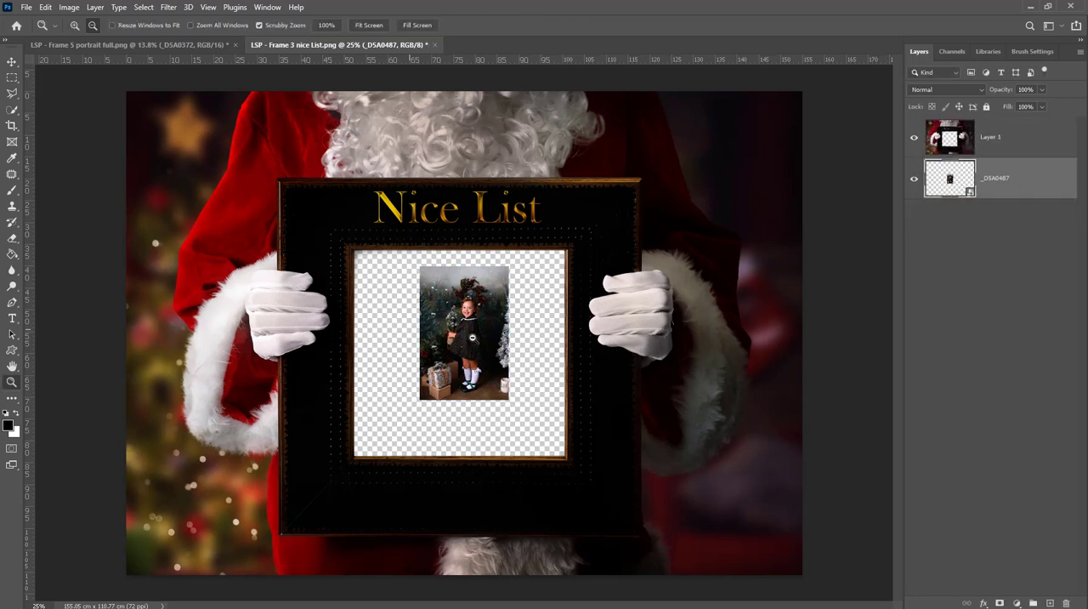
- Enlarge the _DSA0487 photo to about 396% and position it so the child's face and upper body fill the frame opening
key("ctrl+t")
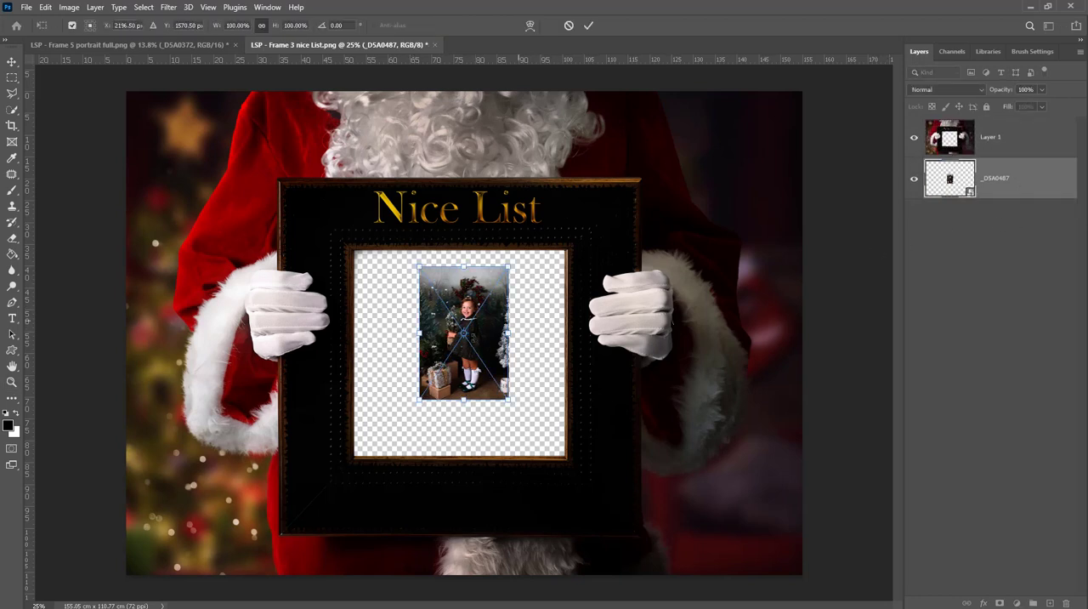
left_click_drag(508, 333, 701, 333)
left_click_drag(619, 368, 516, 418)
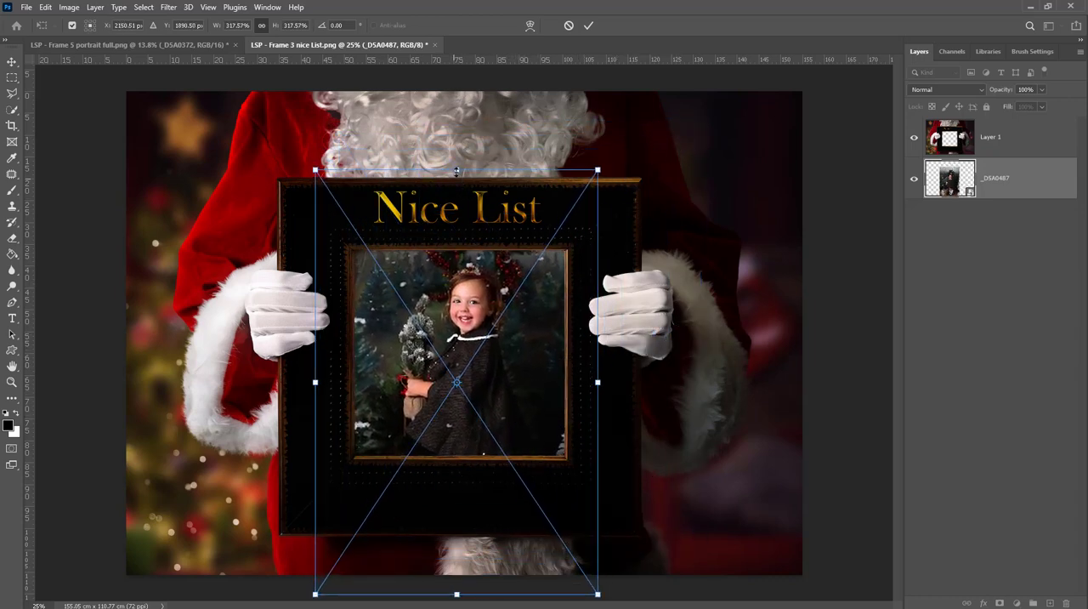
mouse_move(457, 170)
left_mouse_down()
mouse_move(465, 102)
mouse_move(466, 185)
left_mouse_up()
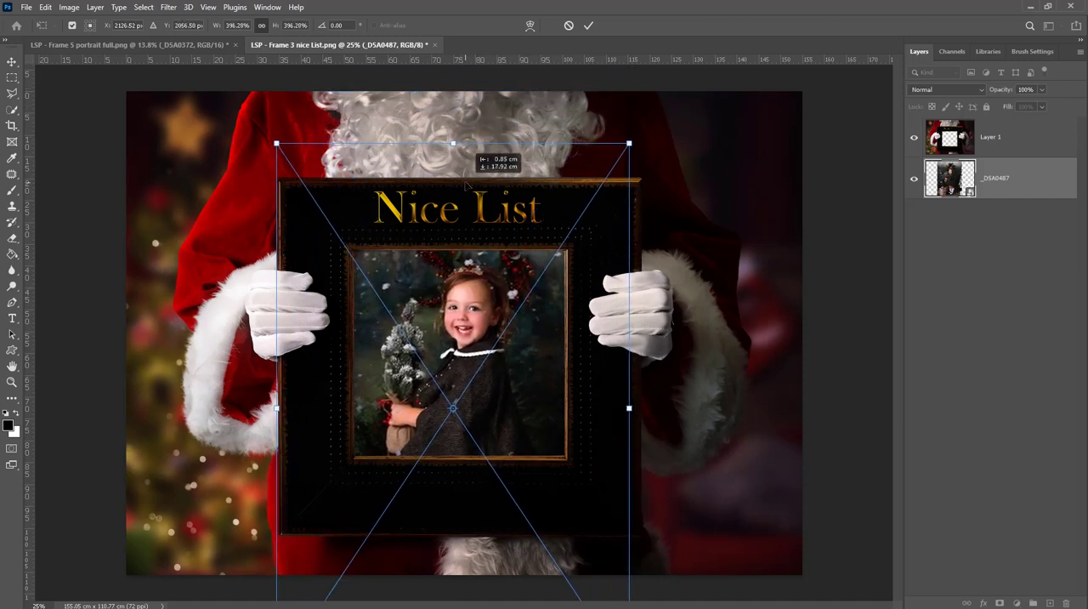
key("Return")
key("z")
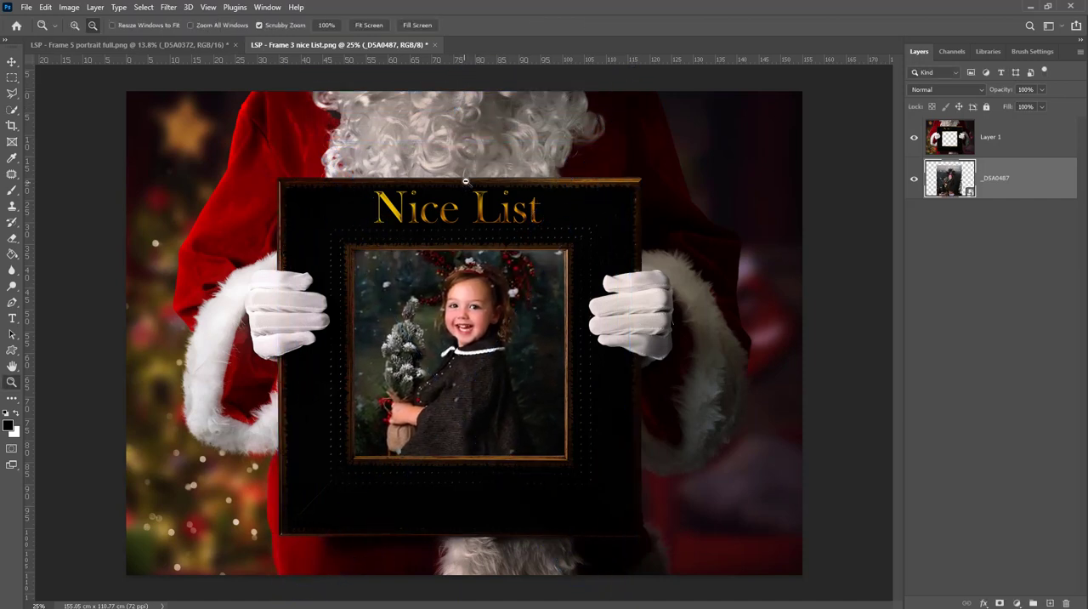
- Add a text box reading "Name Here" above Layer 1, across the black frame border below the photo opening
left_click(1023, 153)
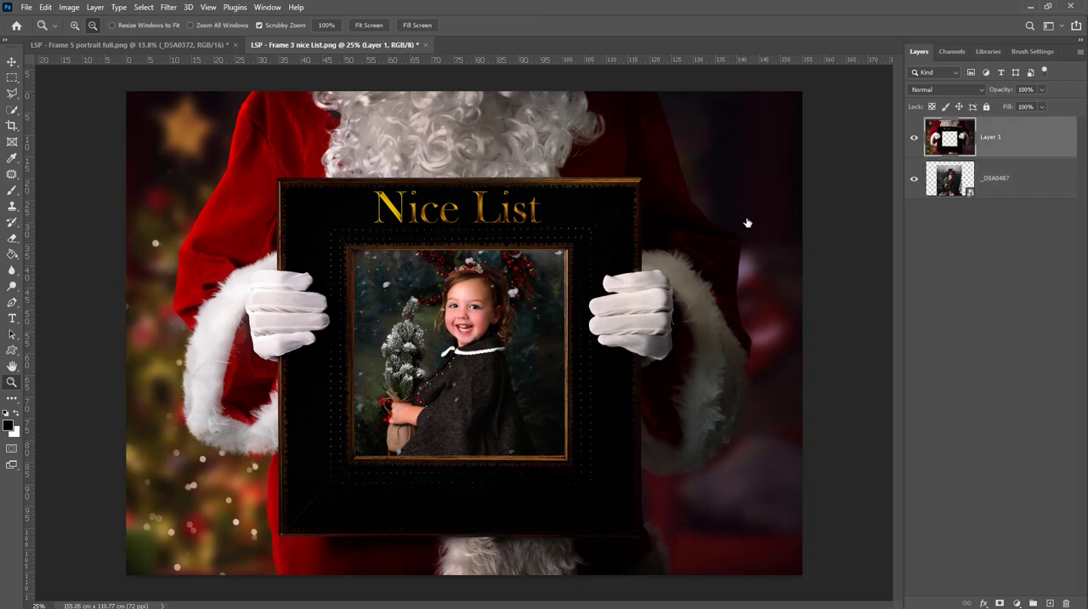
left_click(13, 318)
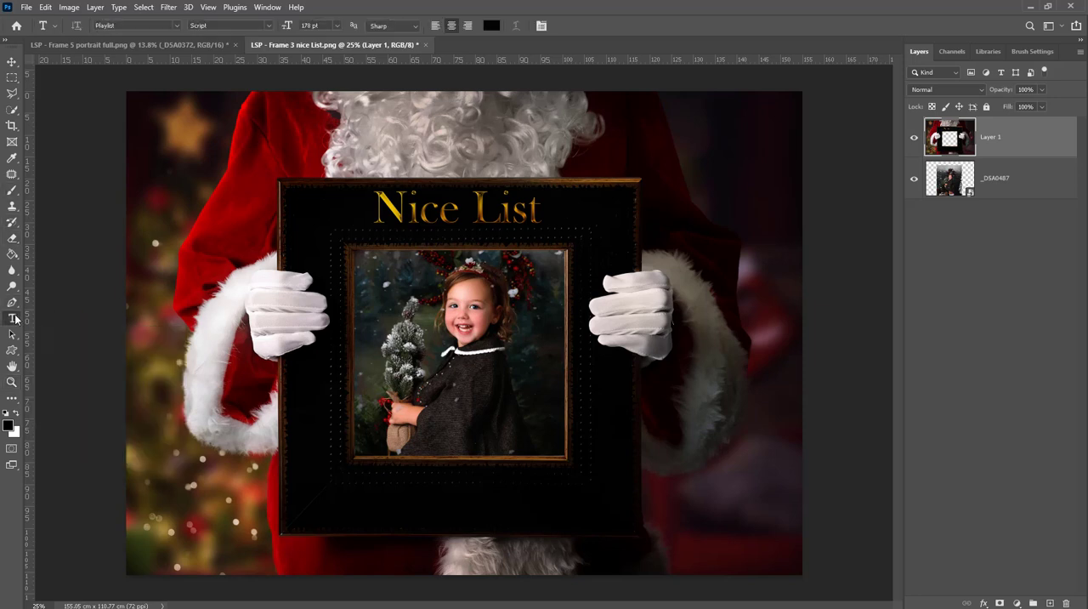
left_click_drag(325, 476, 592, 527)
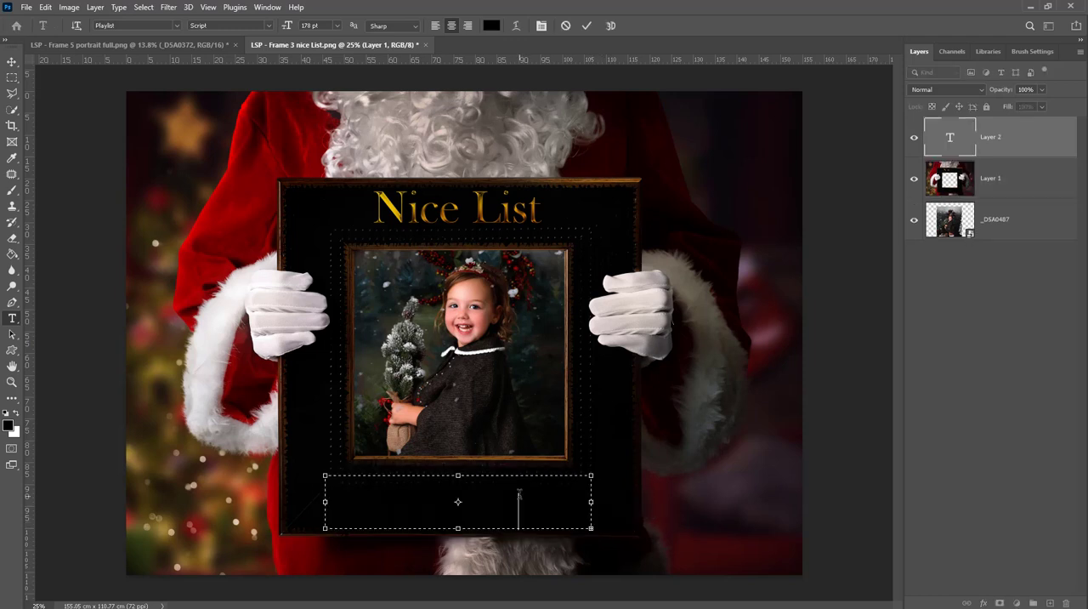
type("am")
type("la")
- Set the colour of the whole "Name Here" text to white (ffffff)
left_click(947, 135)
double_click(952, 147)
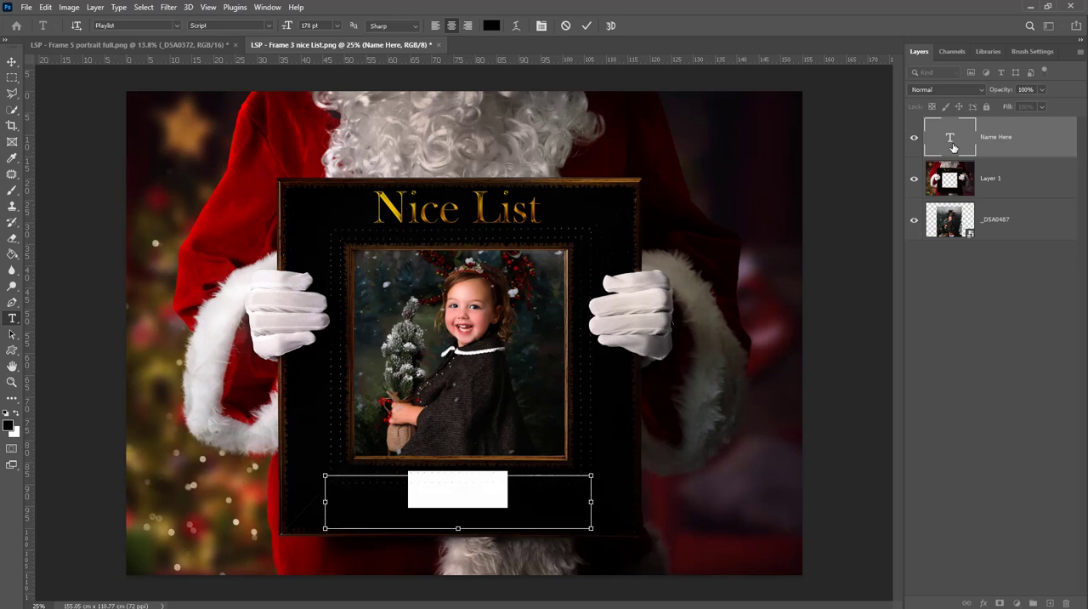
key("ctrl+t")
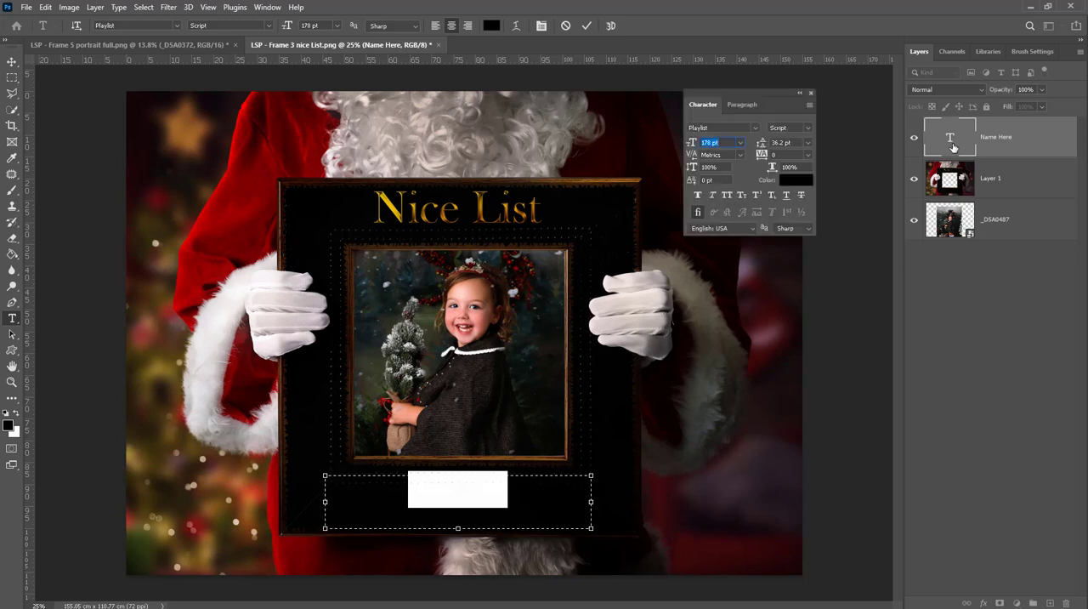
left_click(792, 183)
left_click_drag(796, 212, 736, 151)
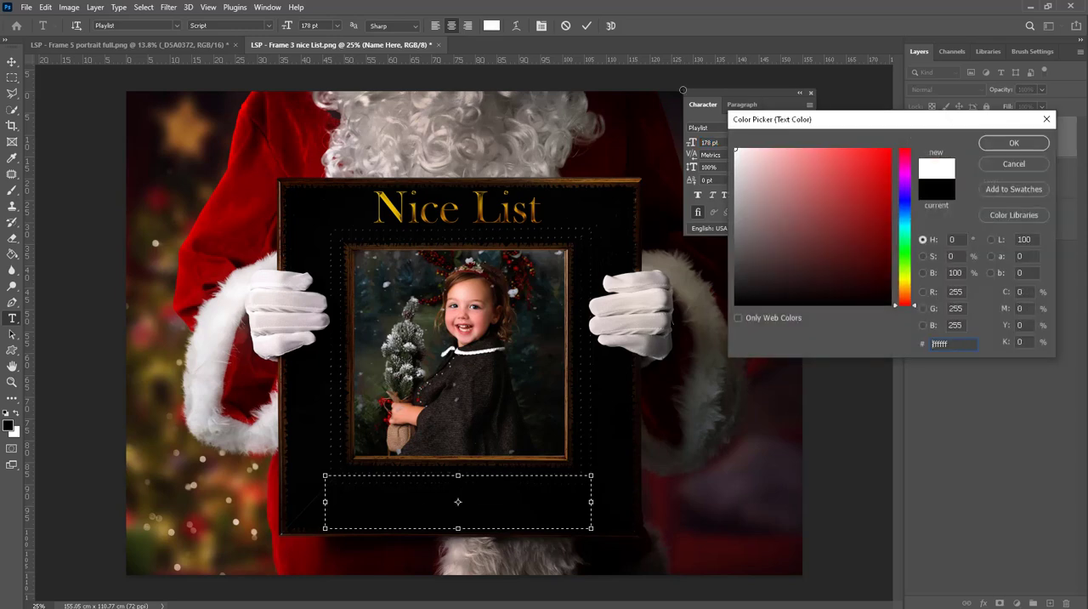
left_click(1017, 144)
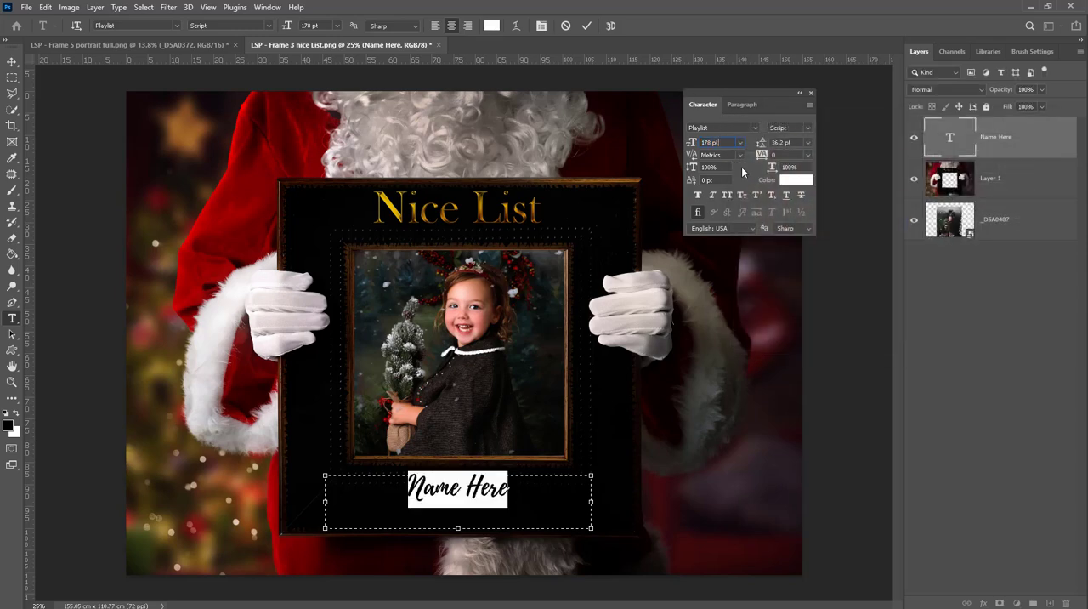
- Increase the "Name Here" text size to 324 pt and commit the text edit
key("Up")
key("Up")
key("Up")
key("Up")
key("Up")
key("Up")
key("Up")
key("Up")
key("Up")
key("Up")
key("Up")
key("Up")
key("Up")
key("Up")
key("Up")
key("Up")
key("Up")
key("Up")
key("Up")
key("Up")
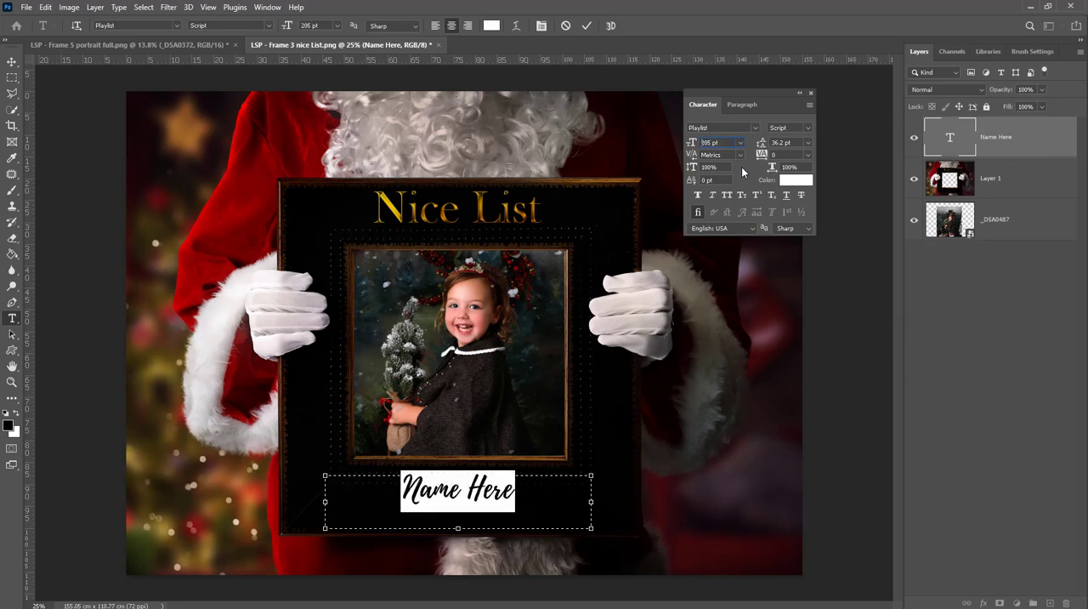
key("Up")
key("Up")
key("Up")
key("Up")
key("Up")
key("Up")
key("Up")
key("Up")
key("Up")
key("Up")
key("Up")
key("Up")
key("Up")
key("Up")
key("Up")
key("Up")
key("Up")
key("Up")
key("Up")
key("Up")
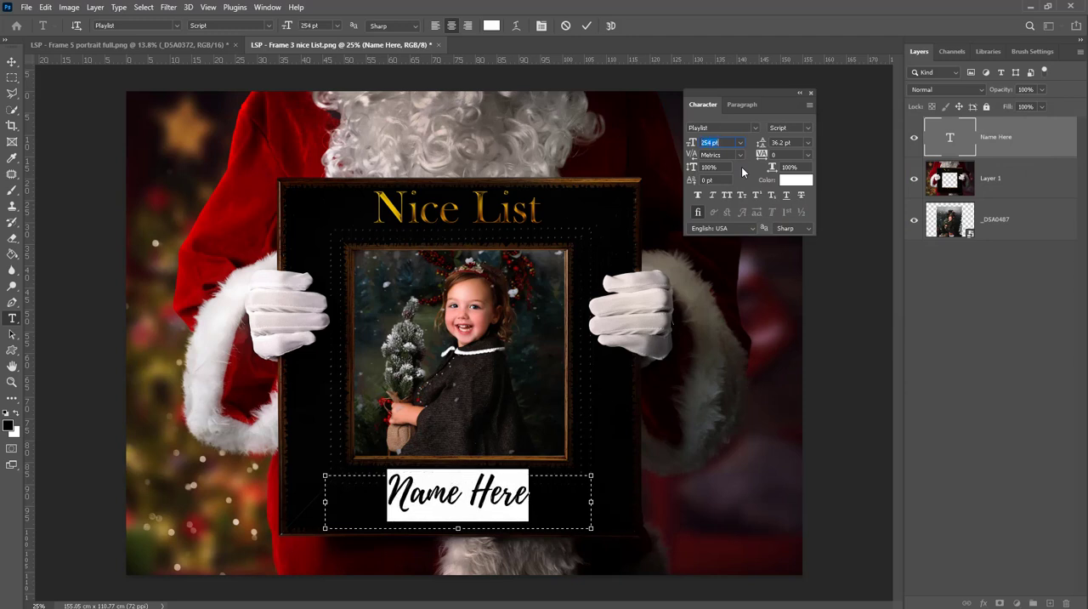
key("Up")
key("Up")
key("Up")
key("Up")
key("Up")
key("Up")
key("Up")
key("Up")
key("Up")
key("Up")
key("Up")
key("Up")
key("Up")
key("Up")
key("Up")
key("Up")
key("Up")
key("Up")
key("Up")
key("Up")
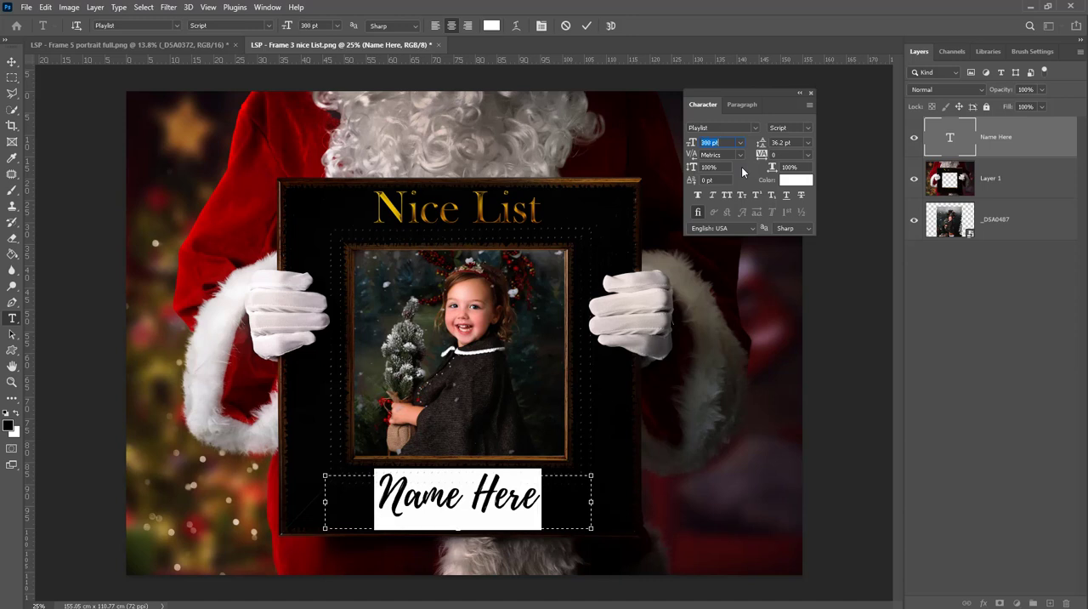
key("Up")
key("Up")
key("Up")
key("Up")
key("Up")
key("Up")
key("Up")
key("Up")
key("Up")
key("Up")
key("Up")
key("Up")
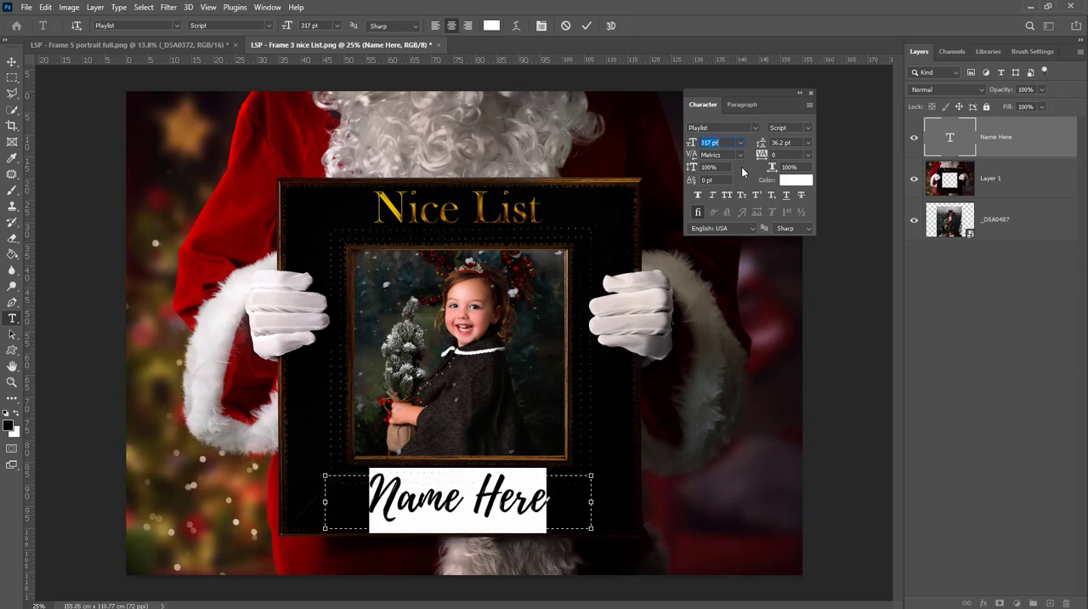
key("Up")
key("Up")
key("Up")
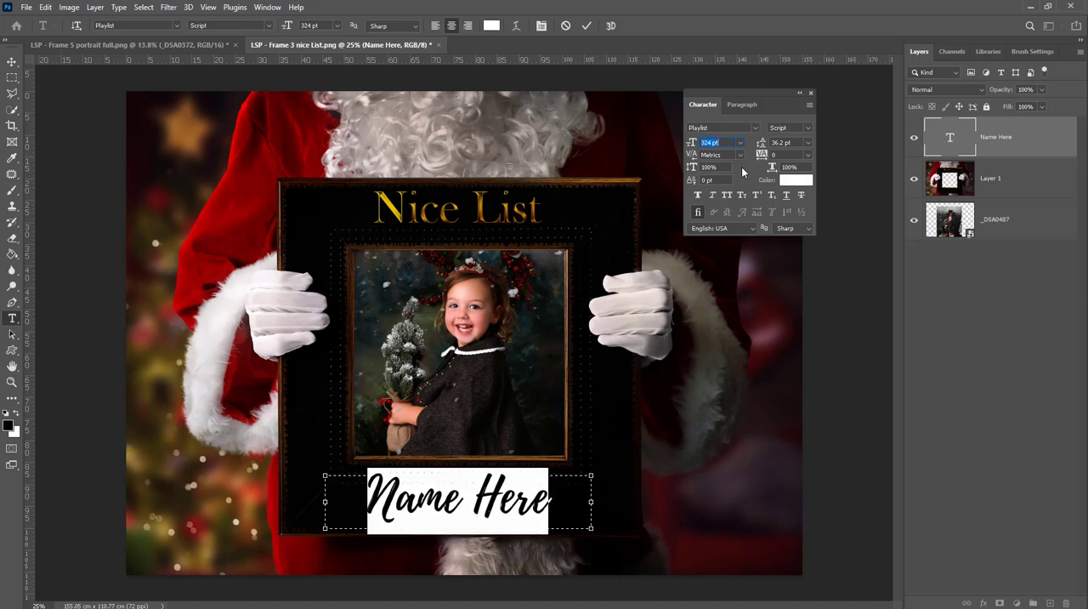
left_click(945, 143)
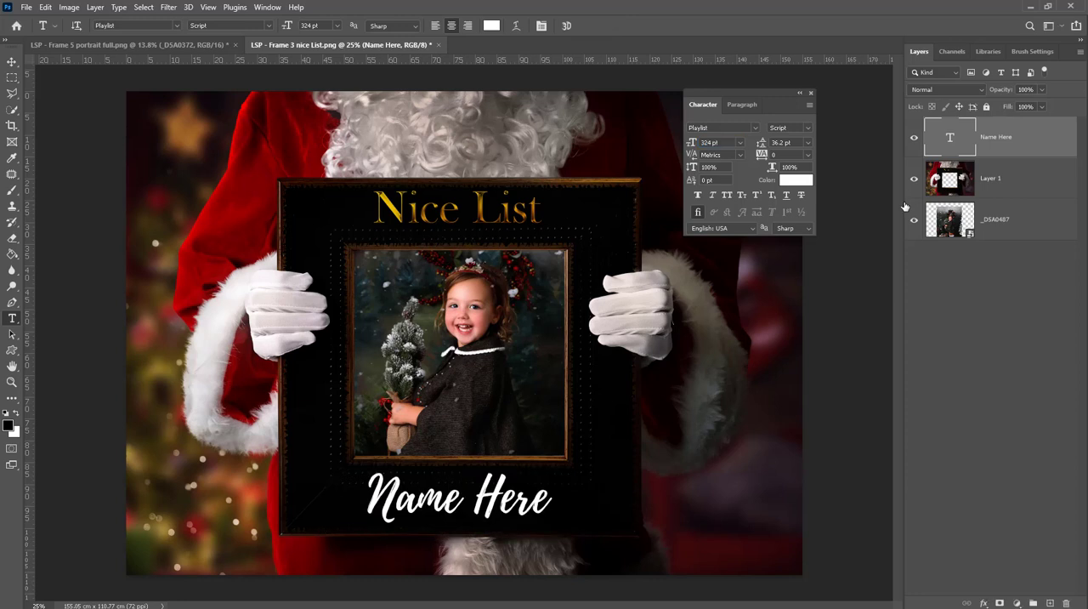
- Nudge the "Name Here" text slightly downward on the frame's lower border
key("v")
key("Down")
key("Down")
key("Down")
key("Down")
key("Down")
key("Down")
key("Down")
key("Down")
key("Down")
key("Down")
key("Down")
key("Down")
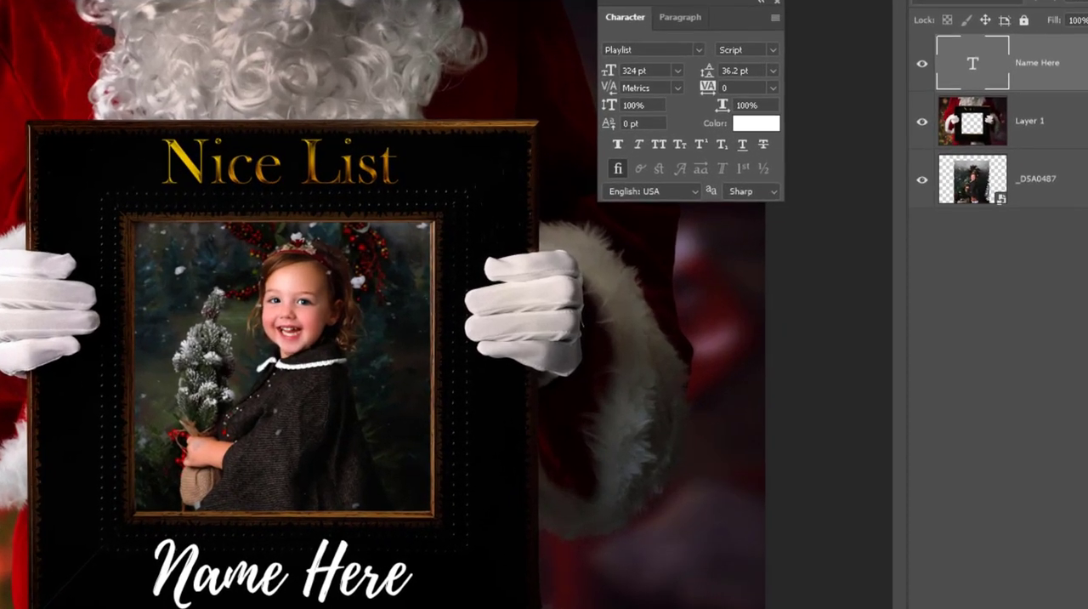
- Enable a Drop Shadow in the layer style of the Name Here text, leaving Inner Glow off
double_click(1059, 85)
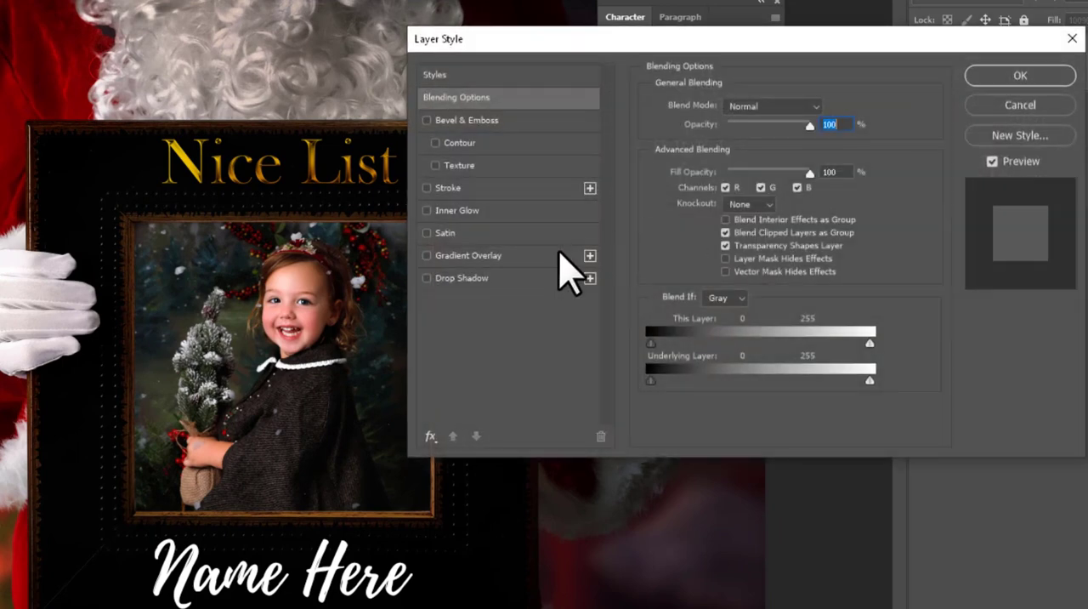
left_click(464, 278)
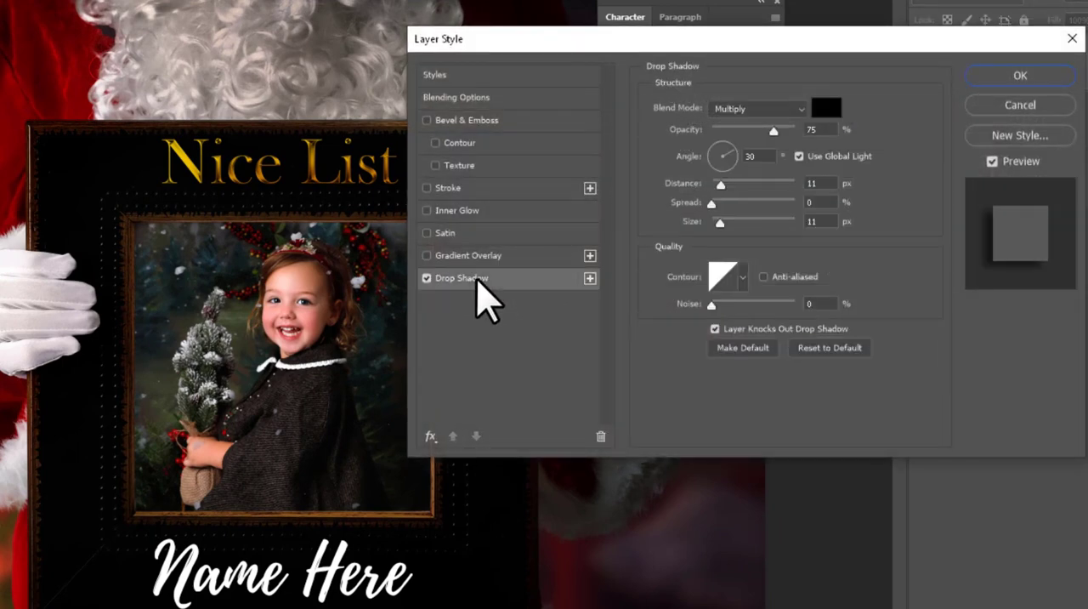
left_click(450, 212)
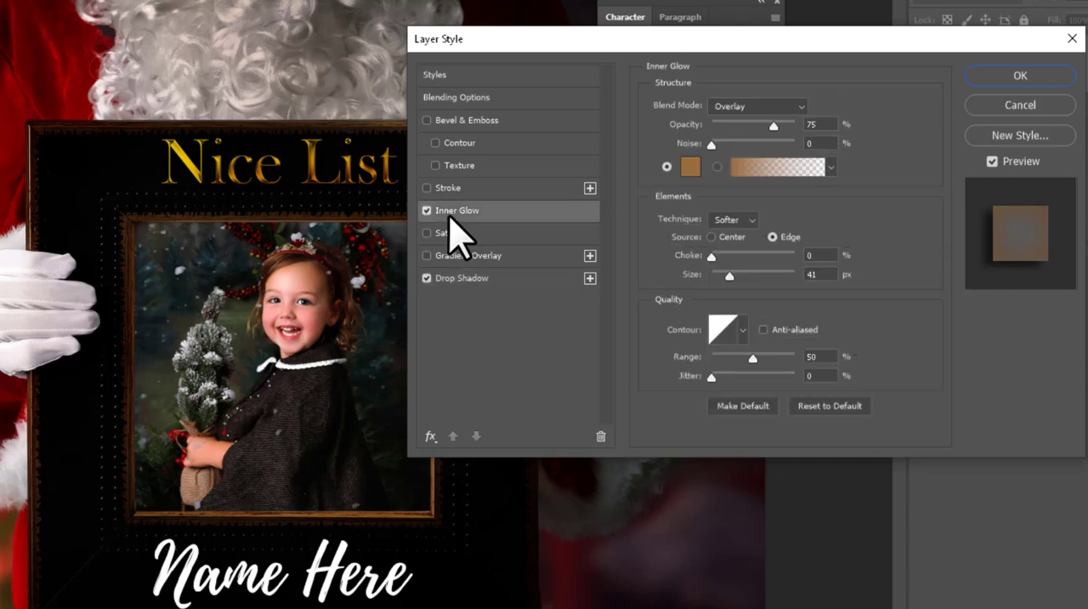
left_click(426, 211)
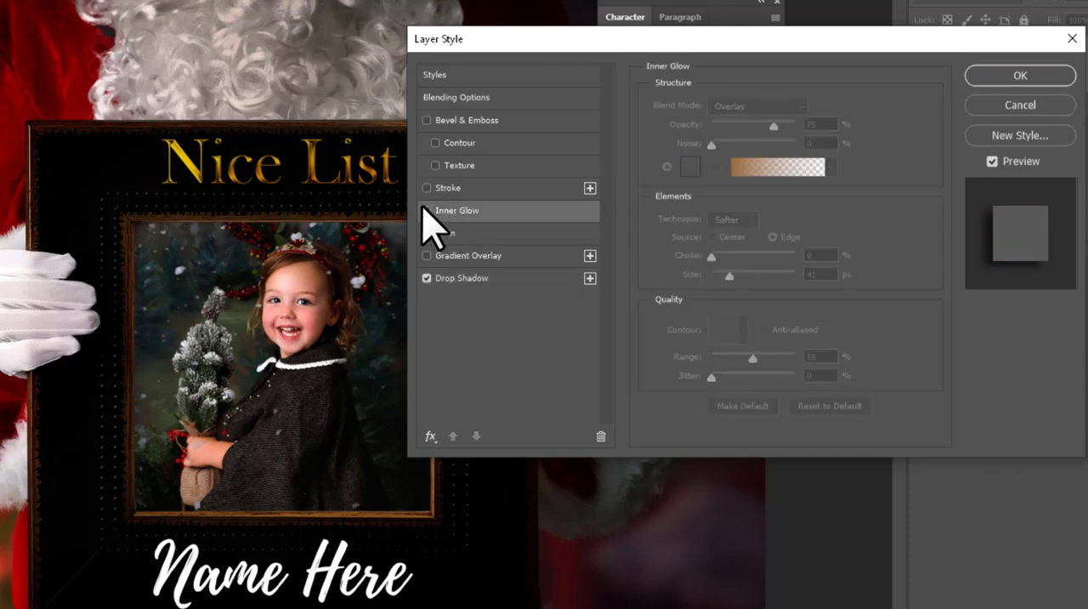
- Try an orange (ff6000) Outer Glow with 100% opacity and 21 px size on the Name Here text
left_click(434, 440)
left_click(452, 457)
left_click(459, 346)
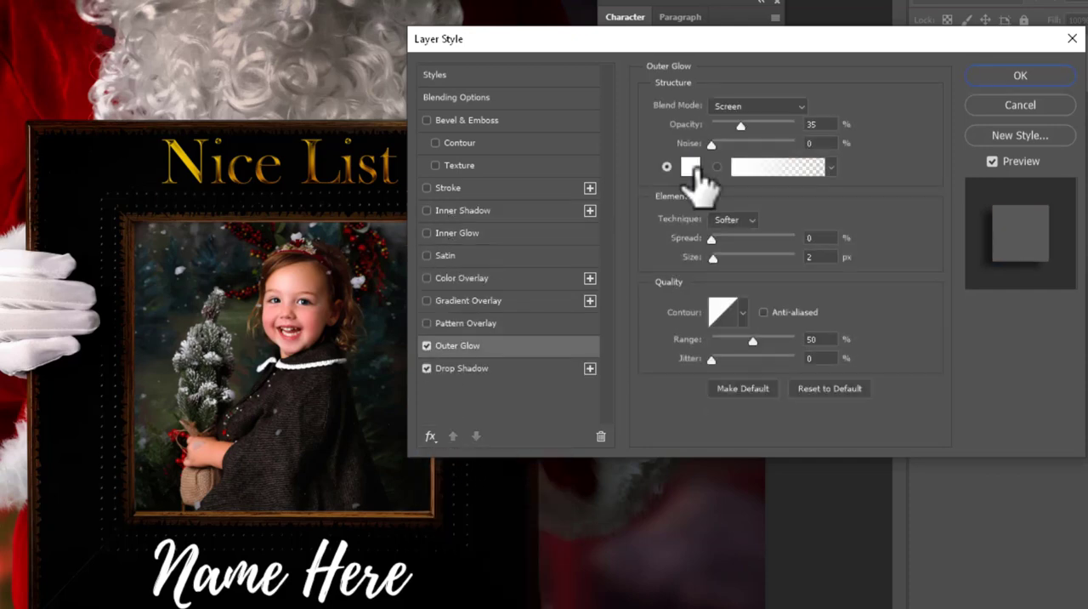
left_click(690, 167)
left_click_drag(922, 298, 916, 287)
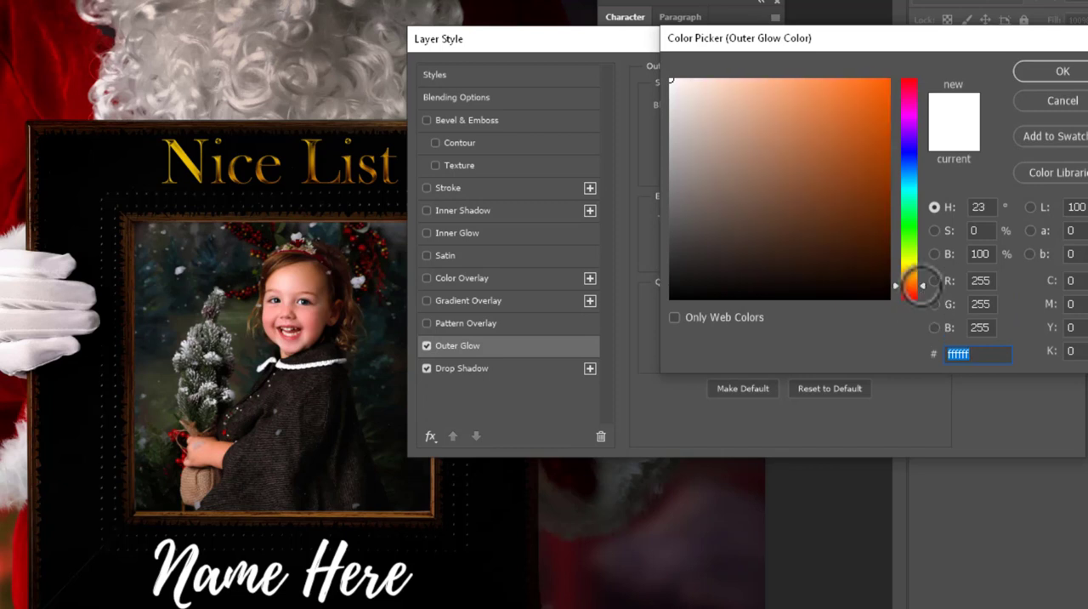
left_click_drag(694, 218, 938, 49)
left_click(1042, 73)
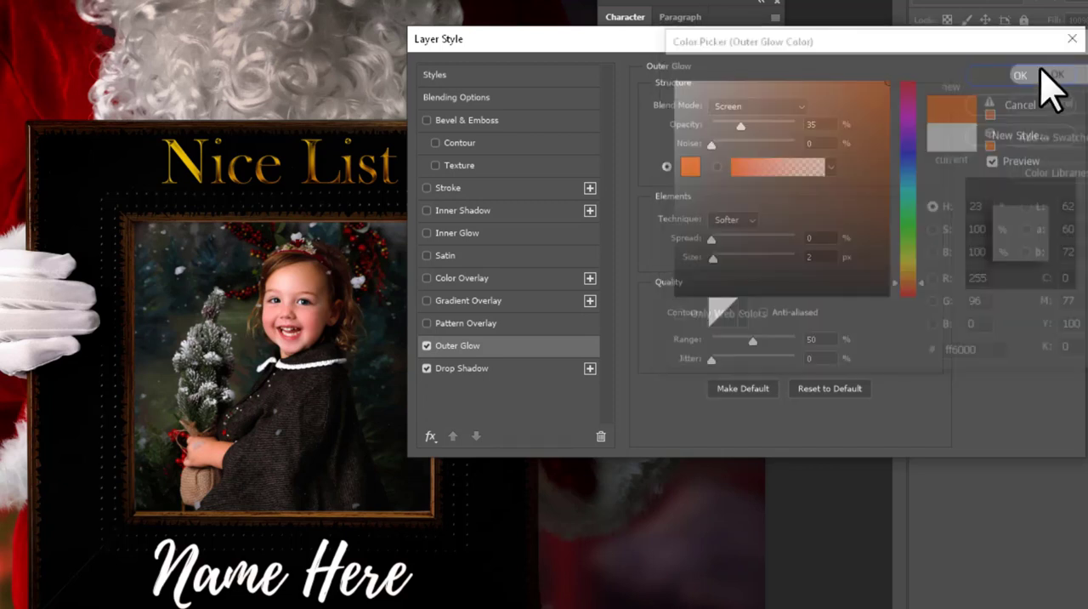
left_click_drag(741, 126, 794, 126)
left_click(427, 345)
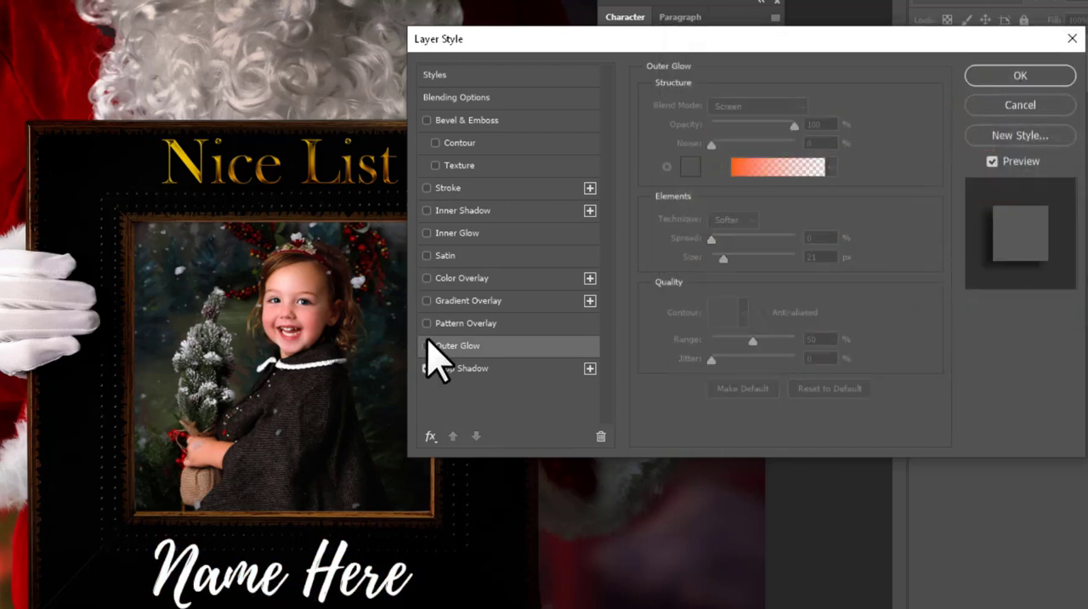
- Add Bevel & Emboss alongside the Drop Shadow and apply the layer style to the Name Here text
left_click(426, 120)
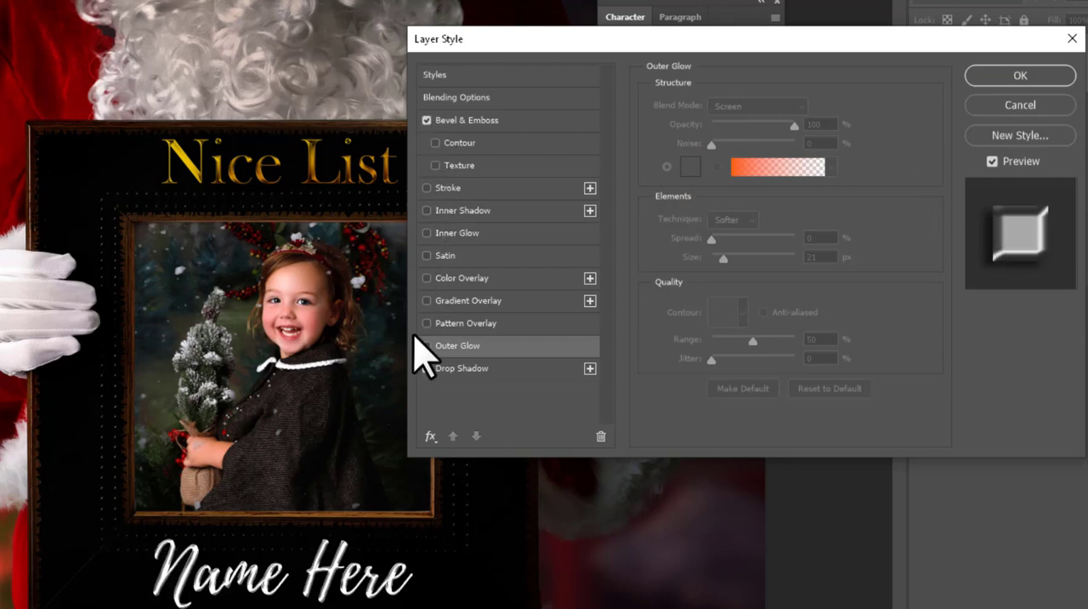
left_click(427, 368)
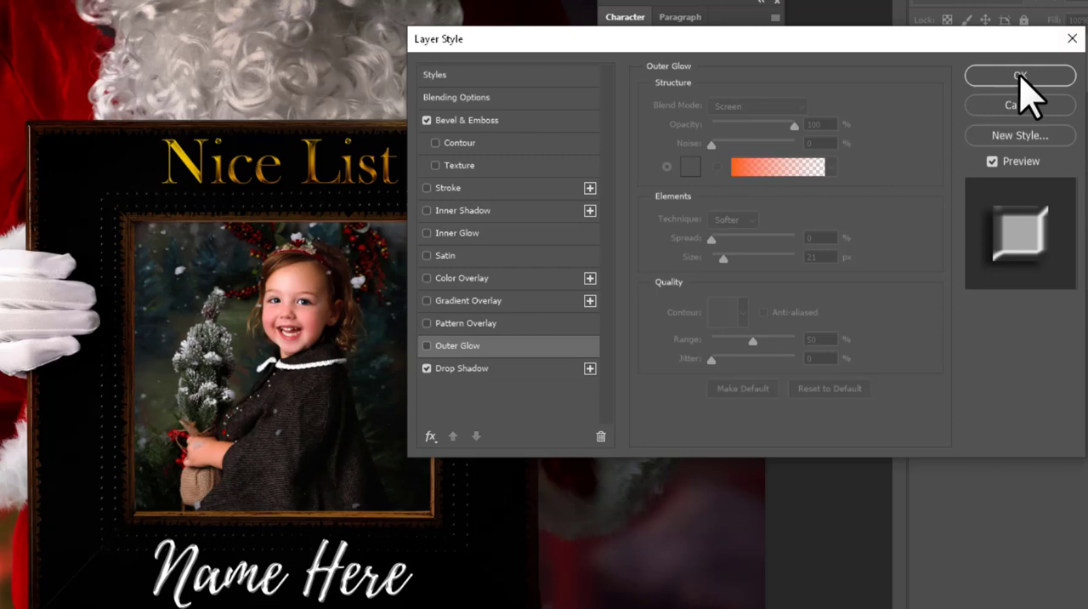
left_click(1020, 78)
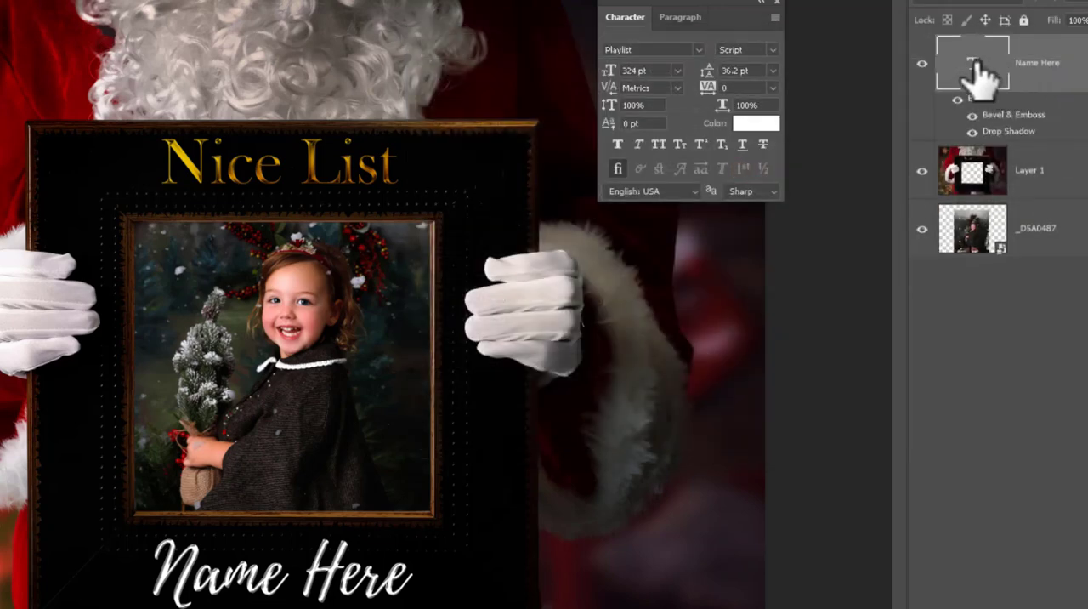
- Recolour the whole Name Here text golden yellow and commit the text edit
double_click(977, 76)
left_click(752, 125)
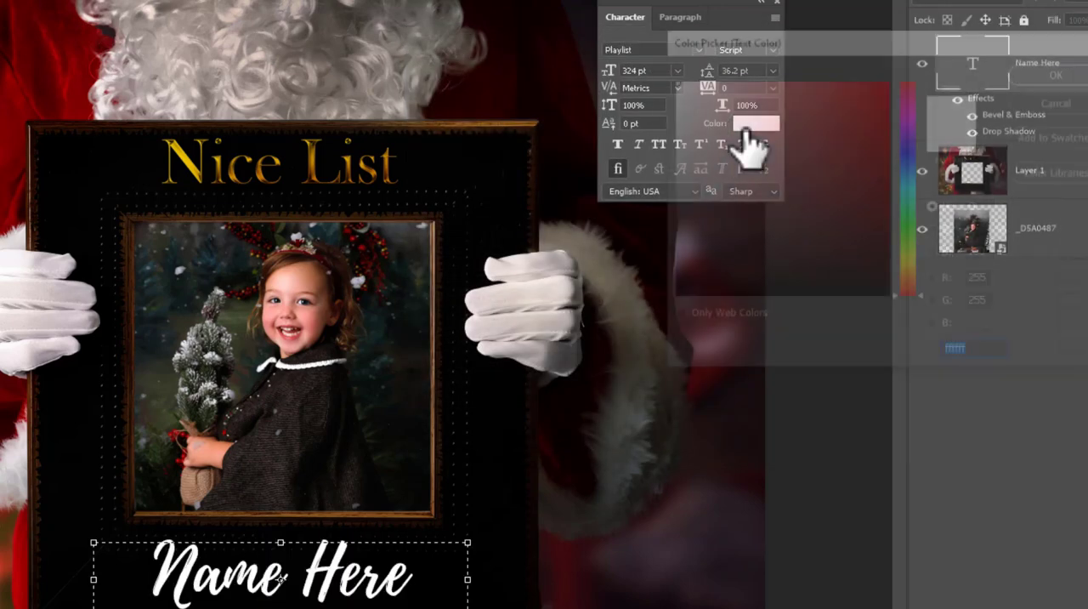
left_click_drag(909, 292, 910, 285)
left_click_drag(716, 220, 931, 70)
mouse_move(920, 281)
left_mouse_down()
mouse_move(920, 77)
mouse_move(922, 280)
mouse_move(924, 271)
left_mouse_up()
left_click(1067, 70)
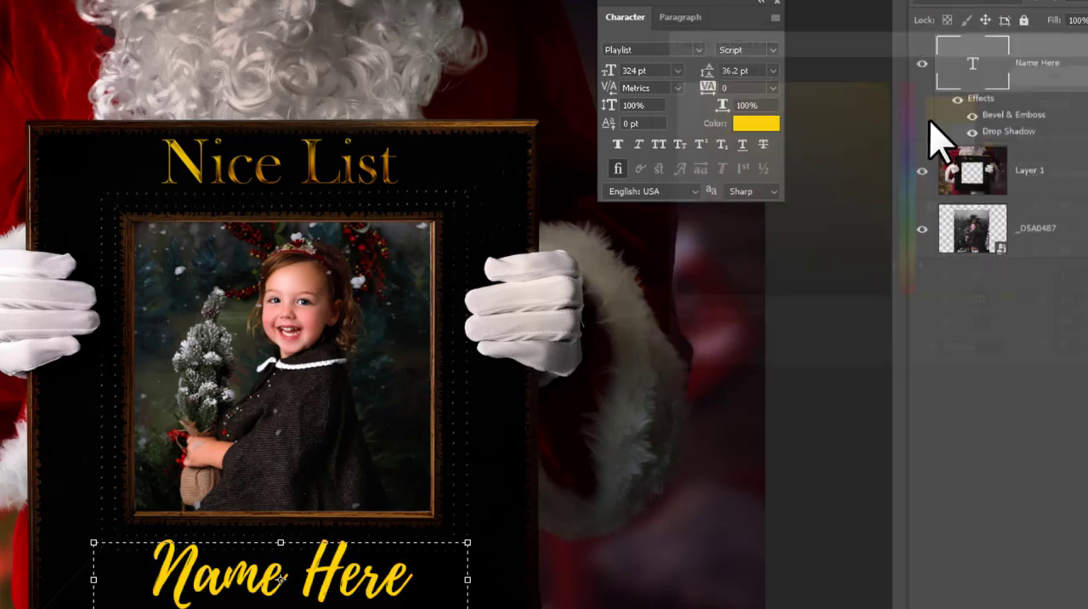
left_click(1000, 39)
- Compare the frame with and without the Name Here text, and the text with and without its effects
left_click(923, 64)
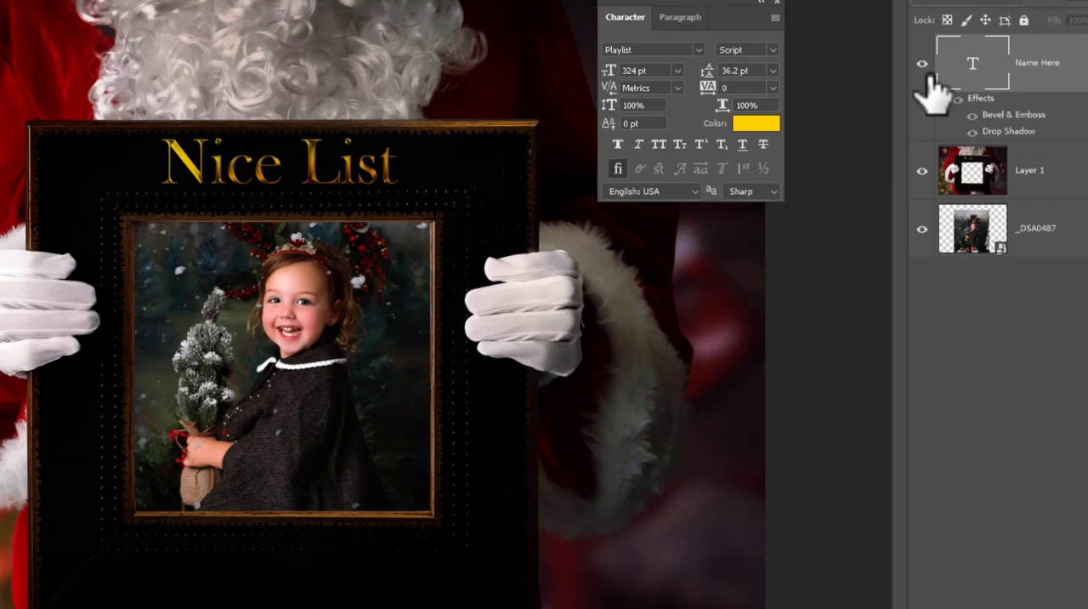
left_click(922, 65)
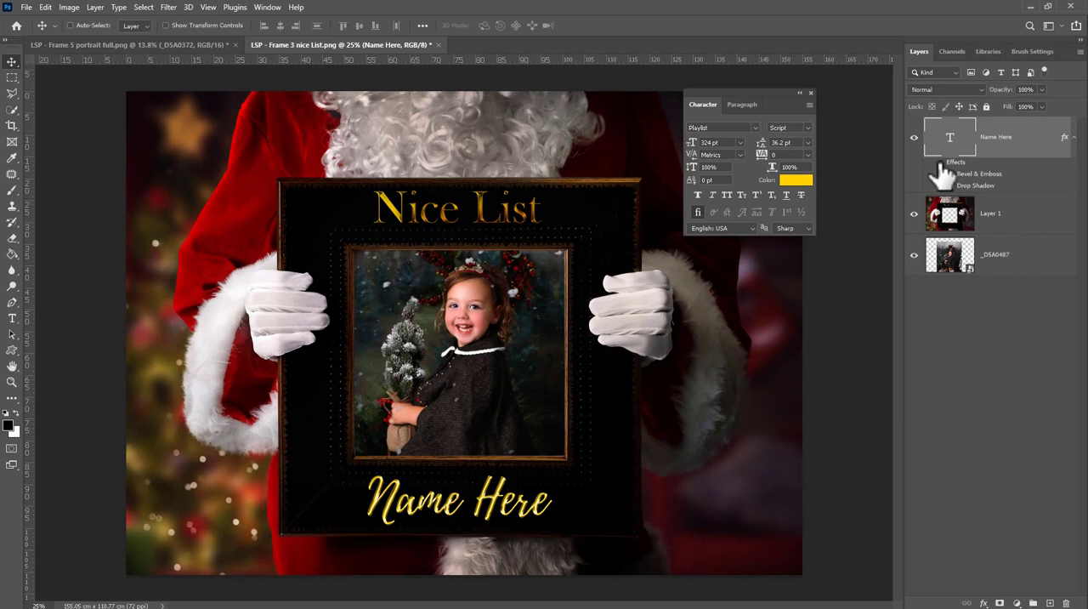
left_click(940, 163)
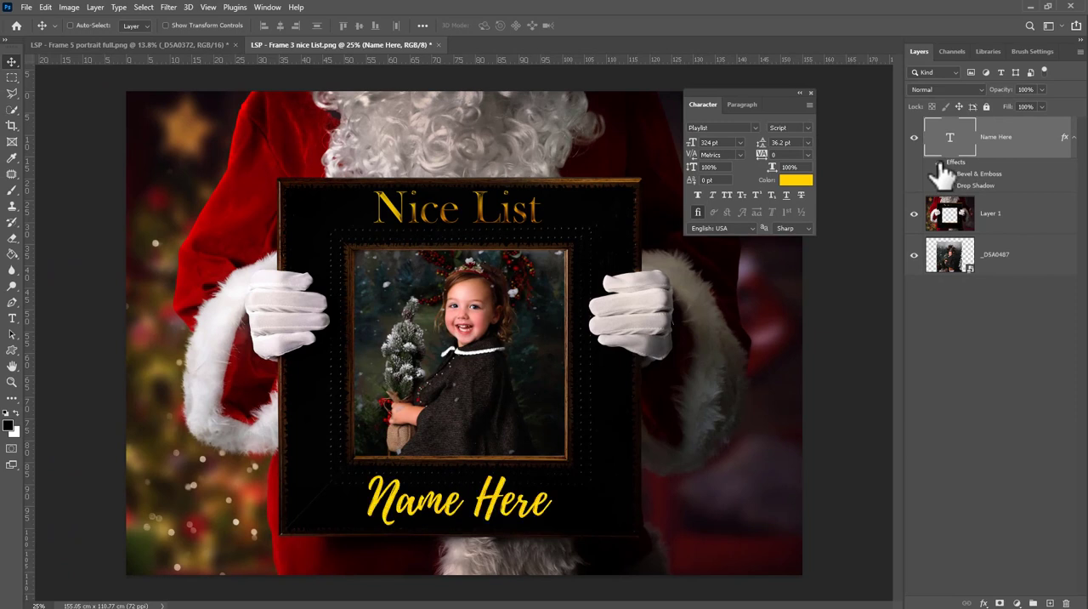
left_click(940, 162)
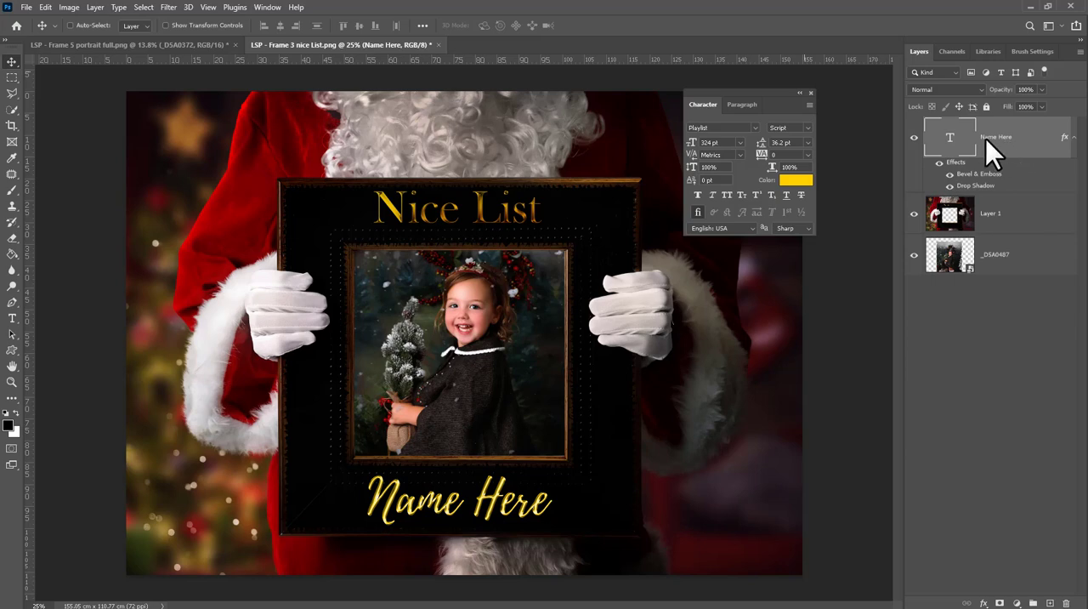
- Open the frame file LSP - Frame 9 landscape full glitter.png
left_click(27, 7)
left_click(36, 32)
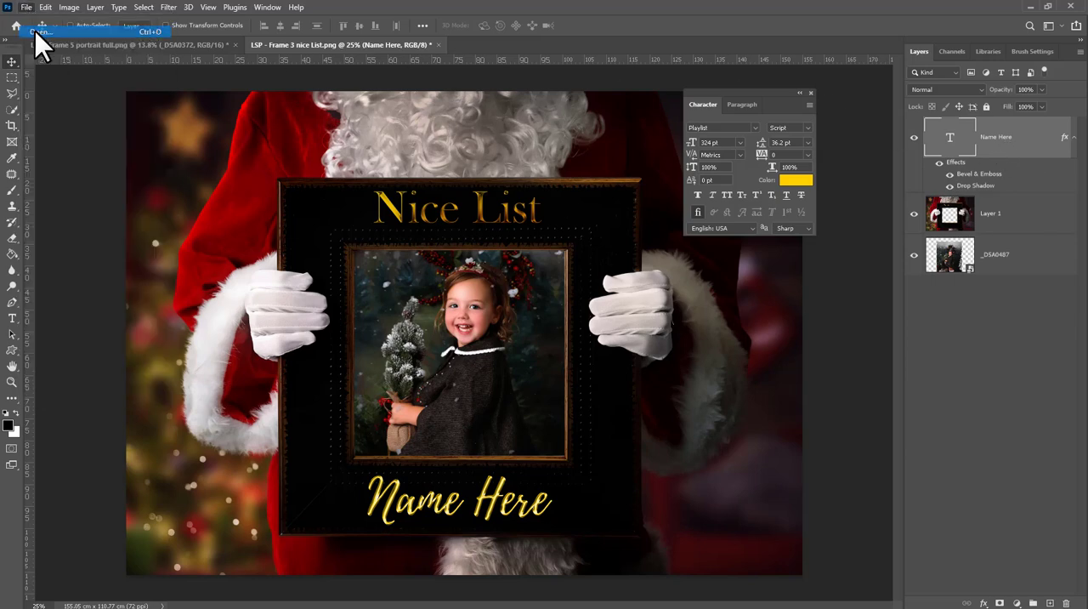
double_click(213, 427)
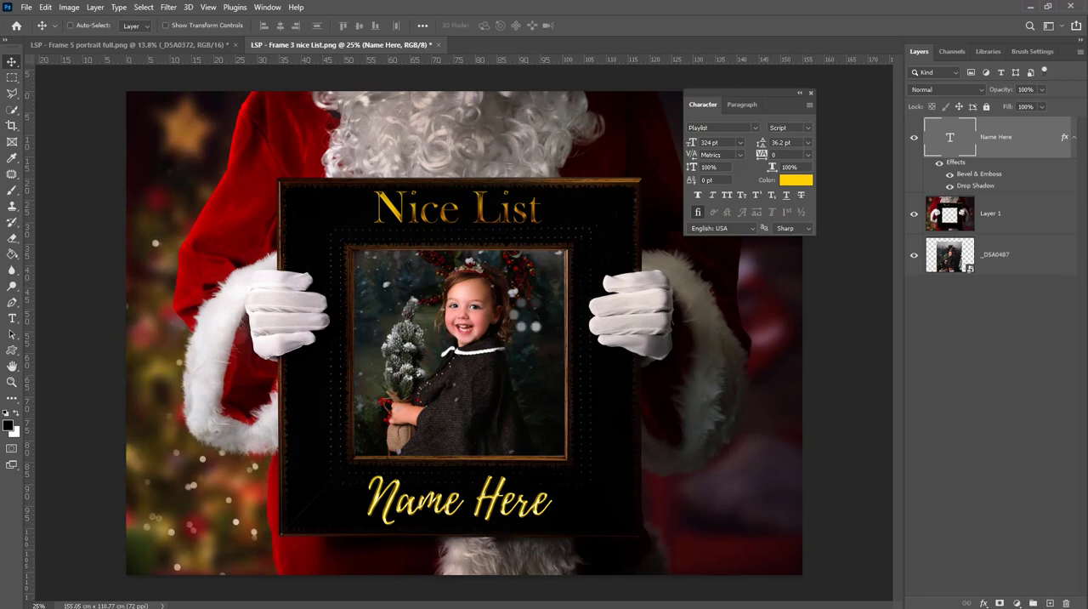
left_click_drag(377, 293, 405, 302)
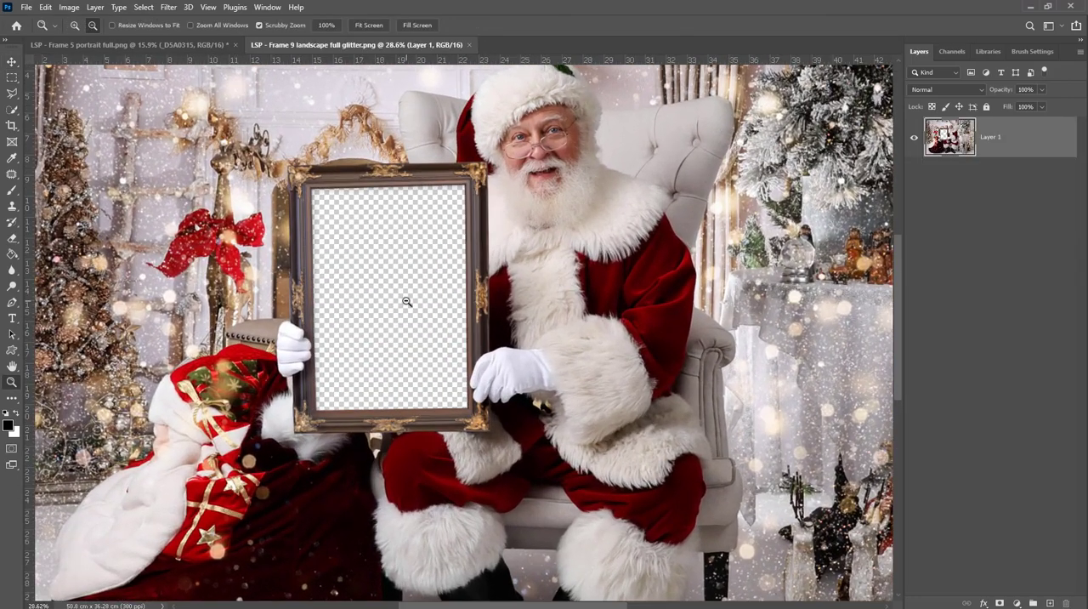
- Place the LSP_1315 photo as an embedded object and move its layer below Layer 1
left_click(26, 8)
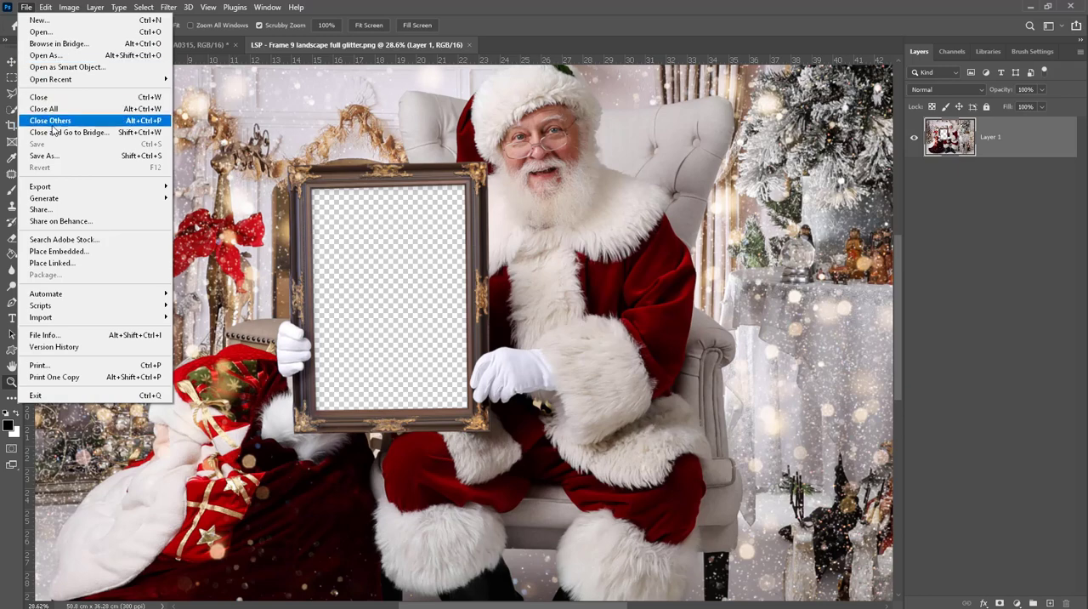
left_click(61, 251)
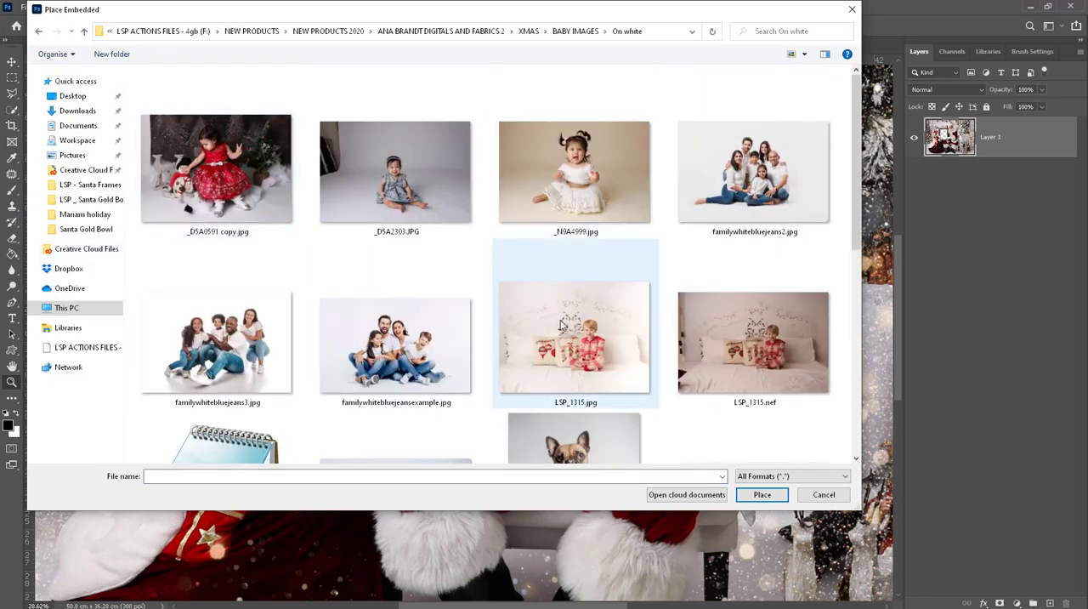
double_click(562, 325)
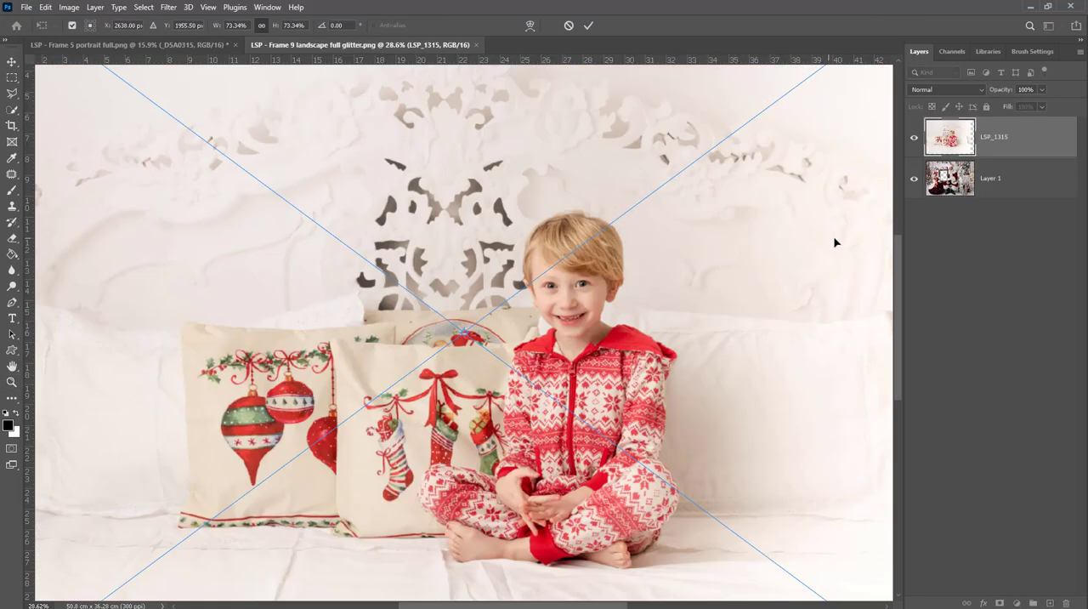
key("Return")
left_click_drag(1016, 137, 1019, 204)
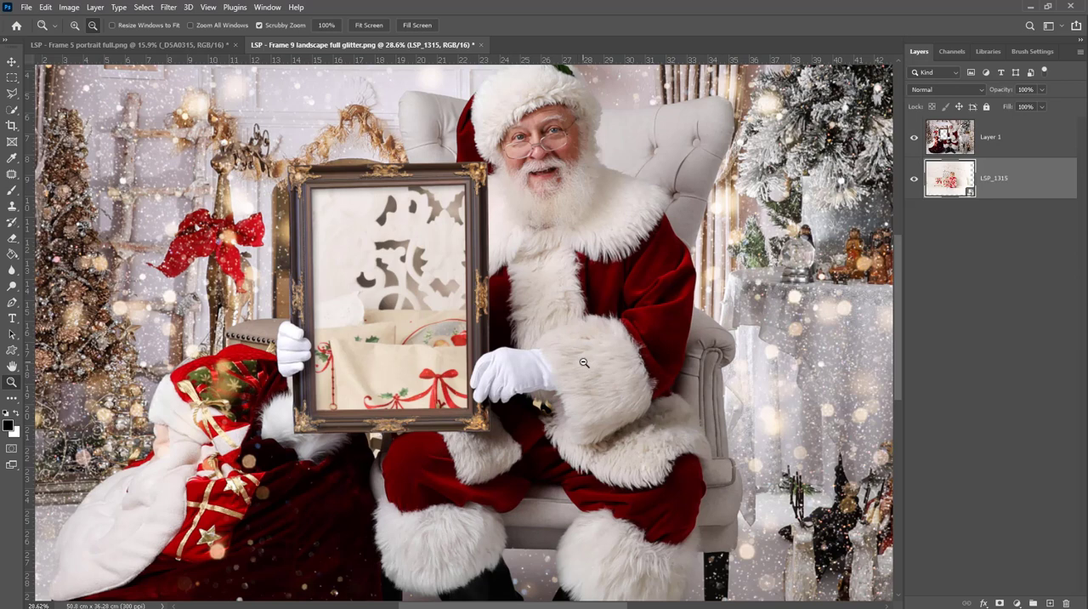
- Move the LSP_1315 photo behind the frame opening and scale it down so the boy's head and torso fit inside
key("v")
left_click_drag(687, 445, 504, 415)
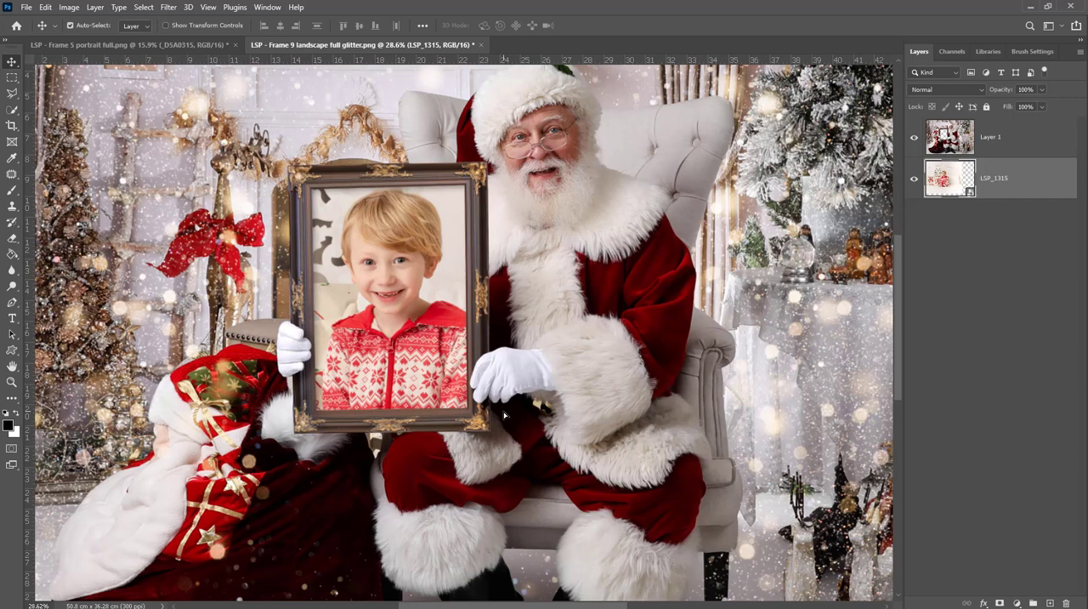
key("ctrl+t")
key("ctrl+0")
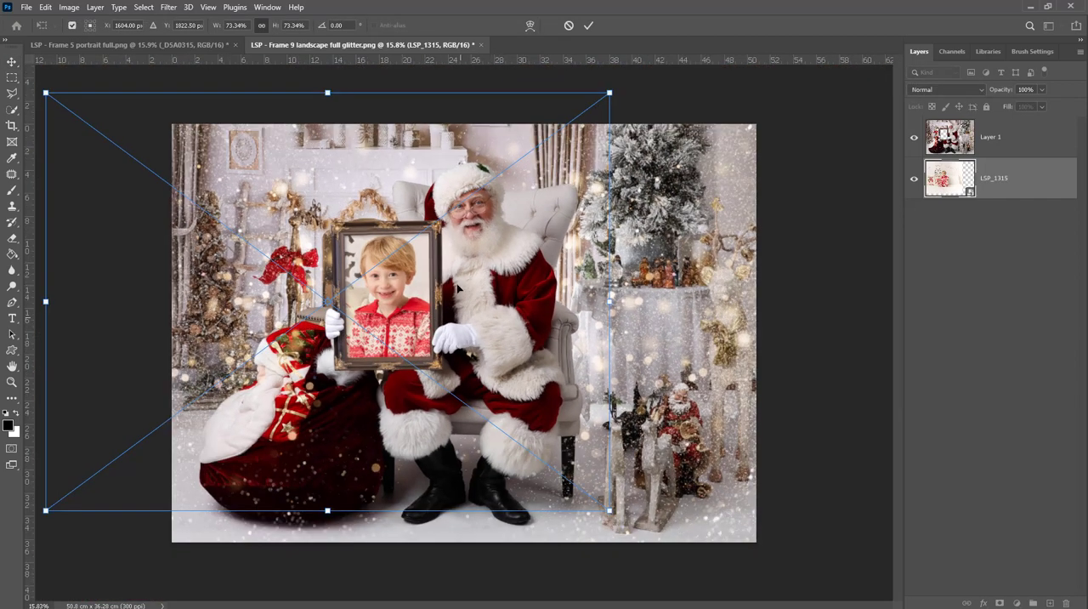
left_click_drag(327, 92, 328, 152)
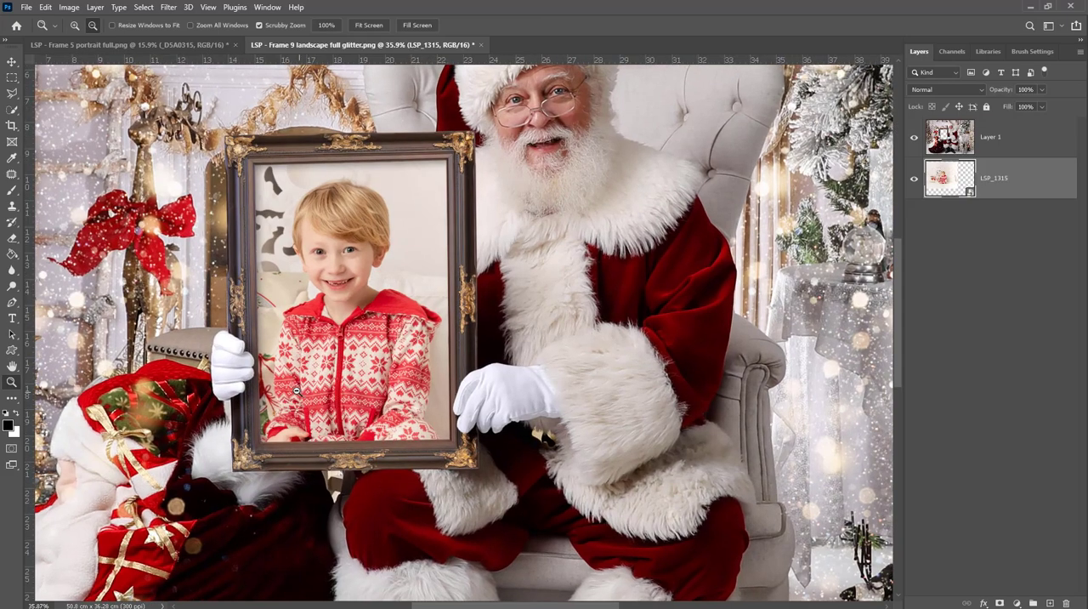
left_click_drag(399, 338, 362, 335)
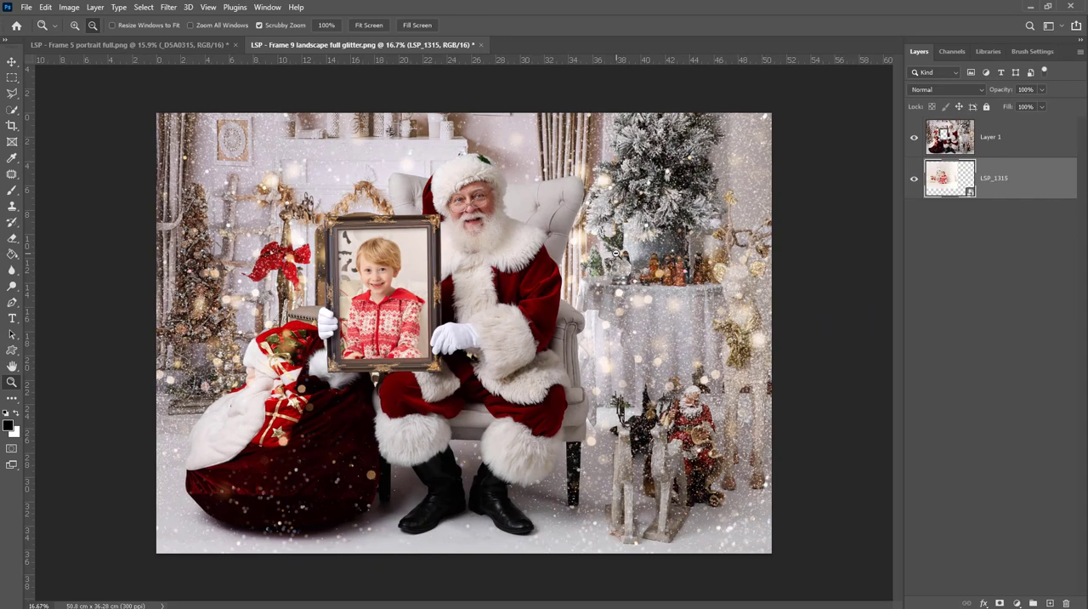
- Browse the Santa frame PNG files available to open
left_click(26, 7)
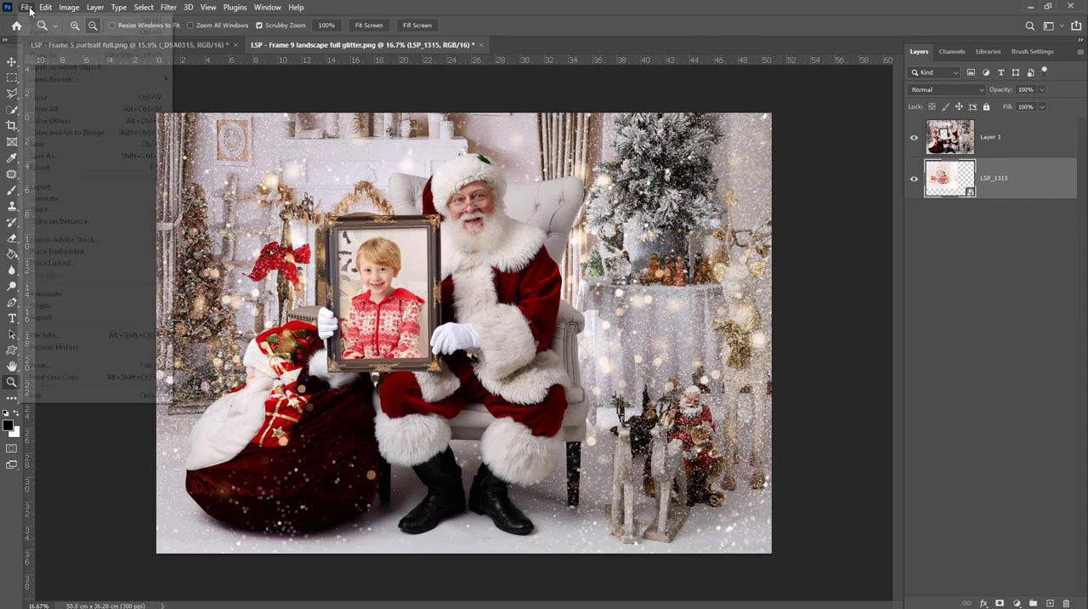
left_click(42, 34)
scroll(643, 288, "down", 2)
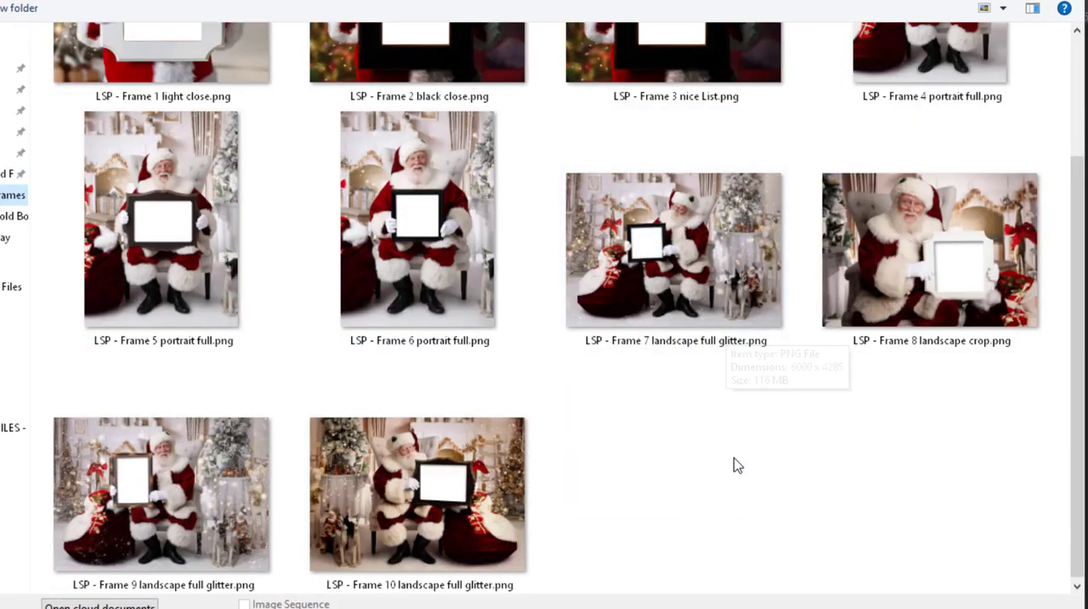
scroll(650, 398, "up", 2)
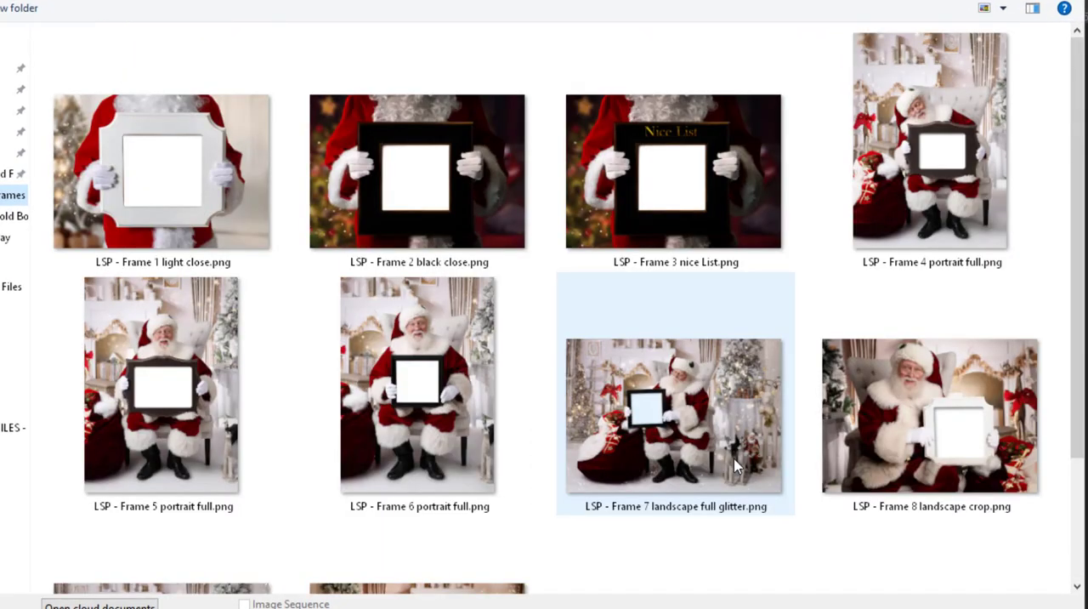